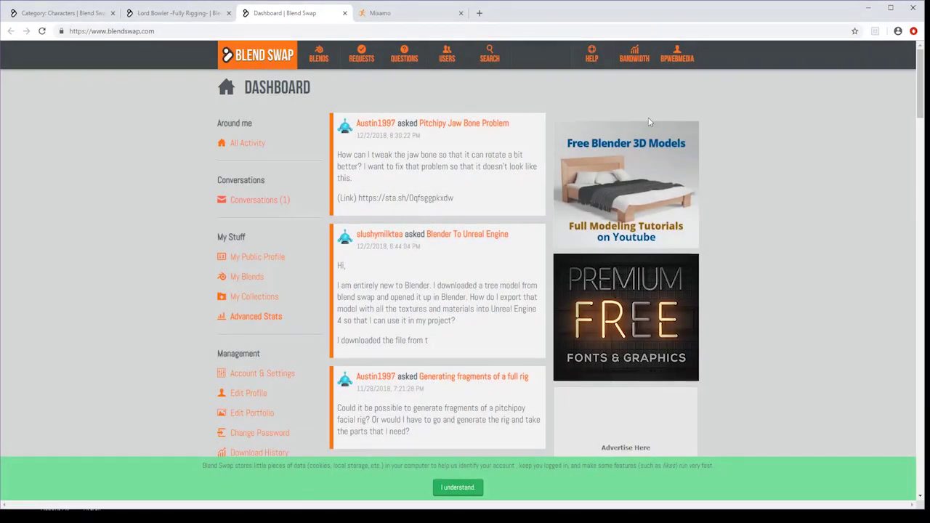
Search Blend Swap for "lord bowler" and open the "Lord Bowler -Fully Rigging-" blend page.
mouse_move(483, 61)
click(513, 75)
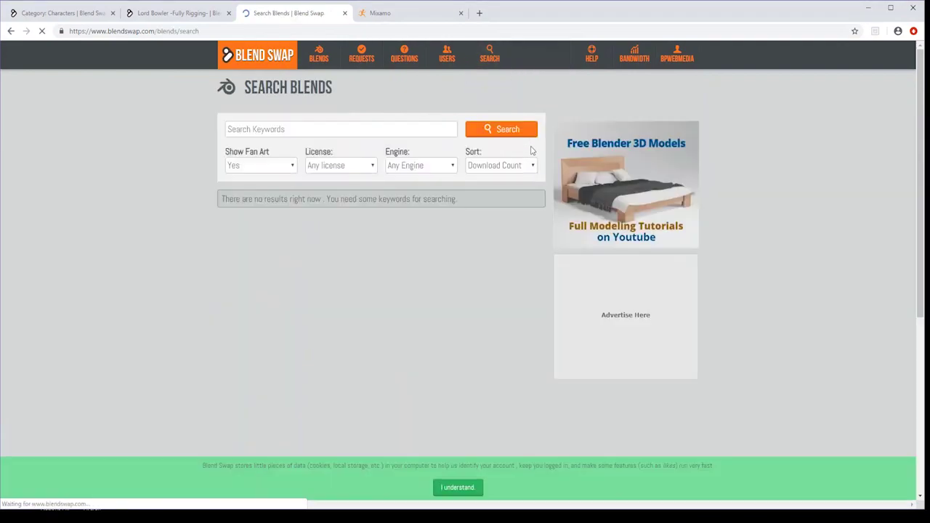
click(267, 129)
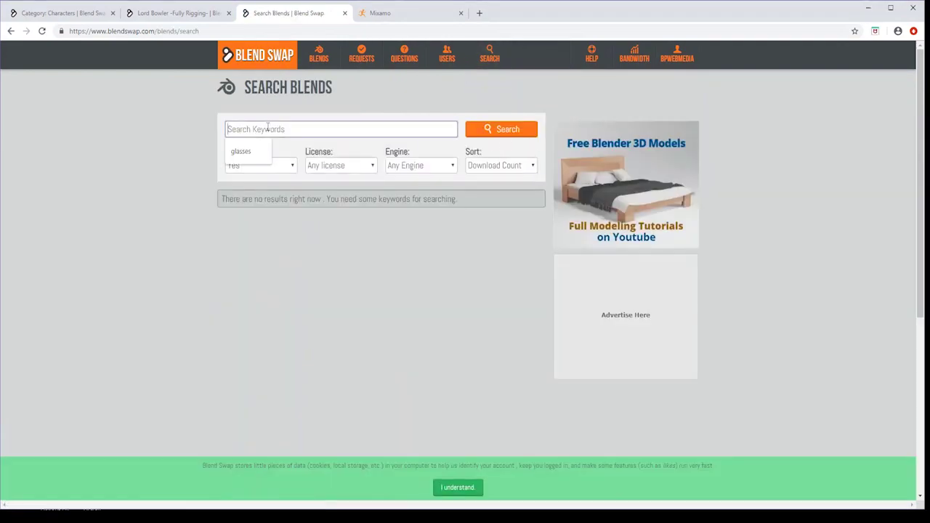
text(lord bowler)
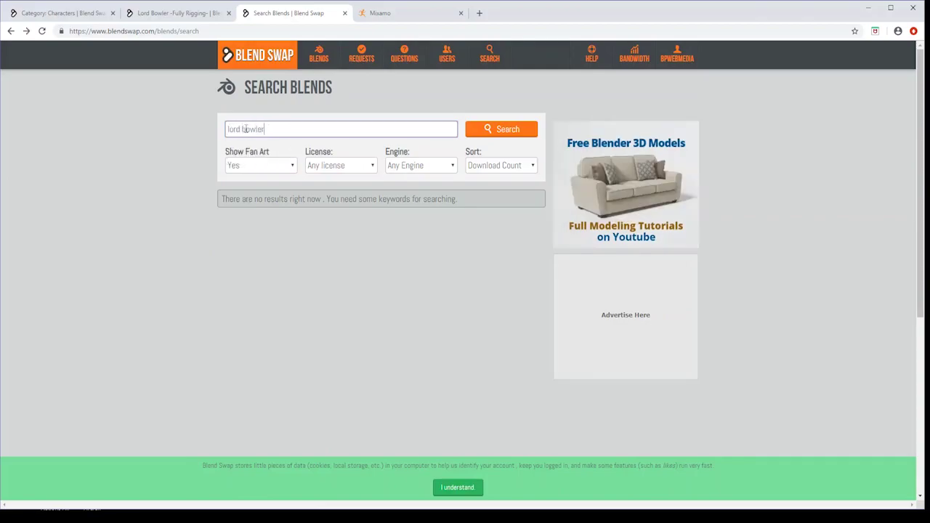
key(Return)
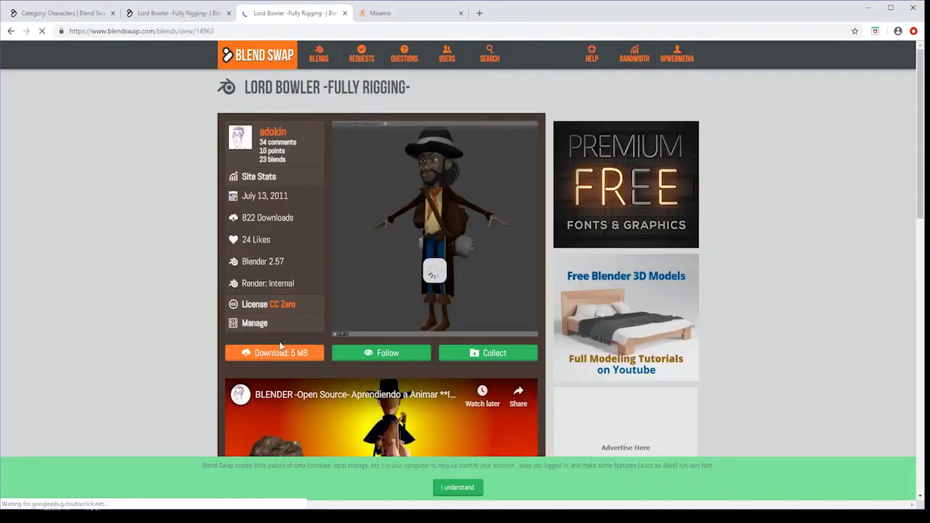
Download the Lord Bowler zip archive, accepting its licence terms, and show the file in its download folder.
click(279, 354)
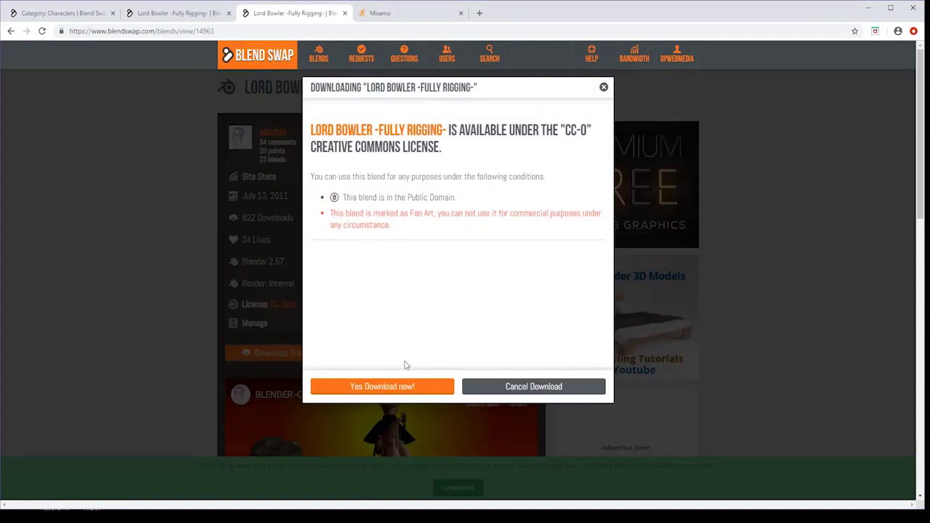
click(404, 388)
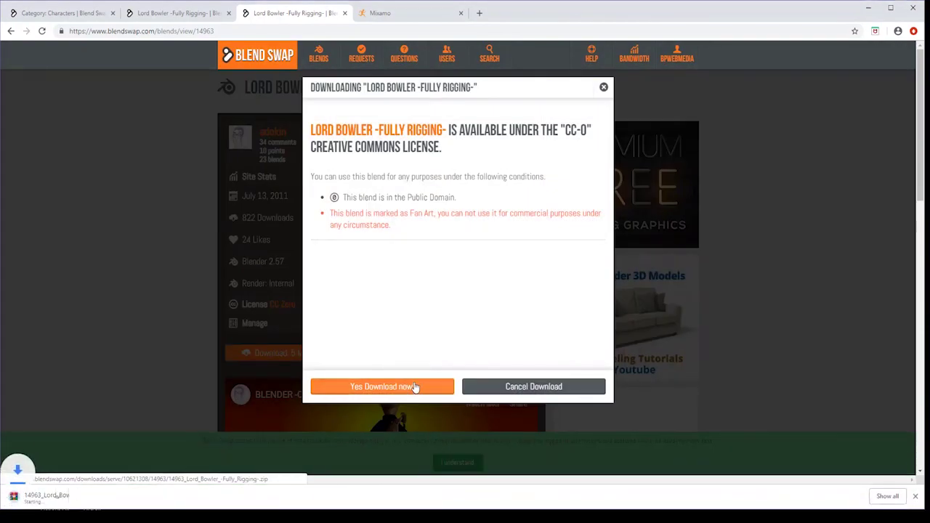
click(102, 500)
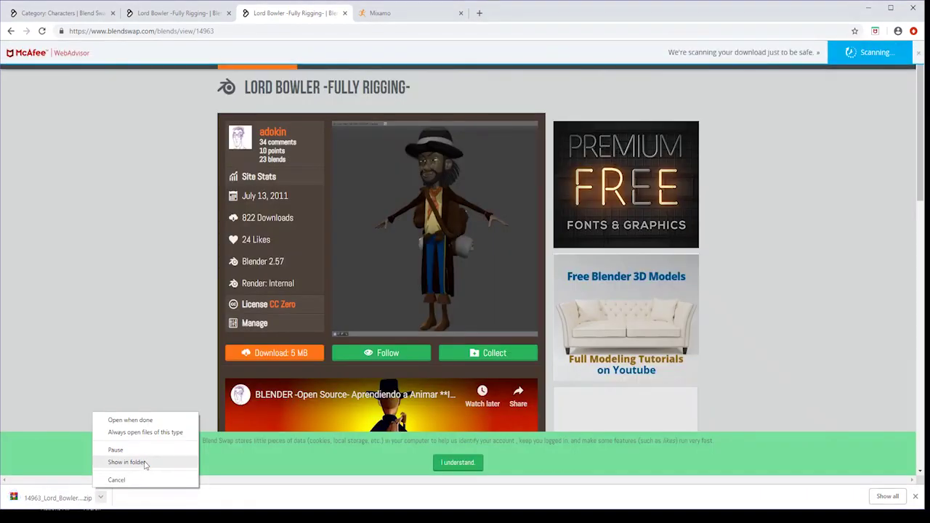
click(128, 462)
Extract the "14963_Lord_Bowler_-Fully_Rigging- (1)" archive into its own folder and open _LORD BOWLER.blend in Blender.
drag(323, 229, 315, 247)
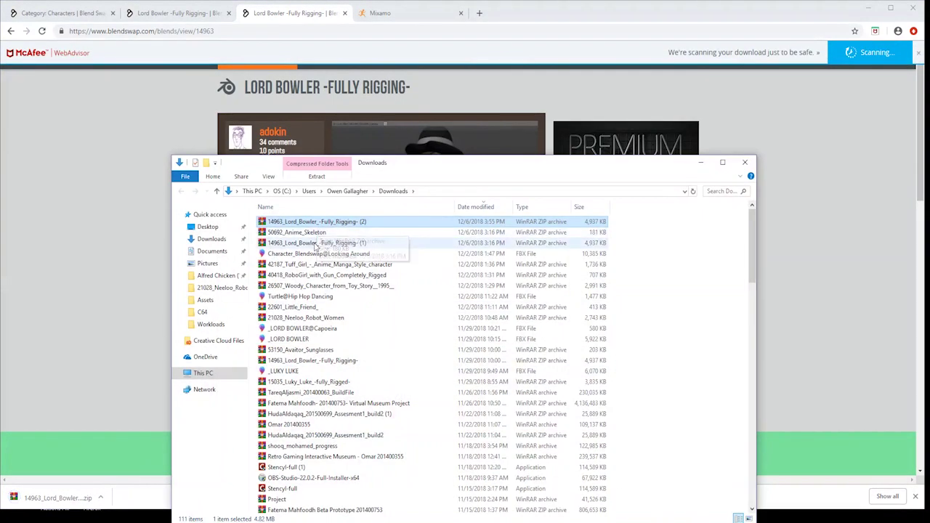
right_click(316, 245)
click(429, 297)
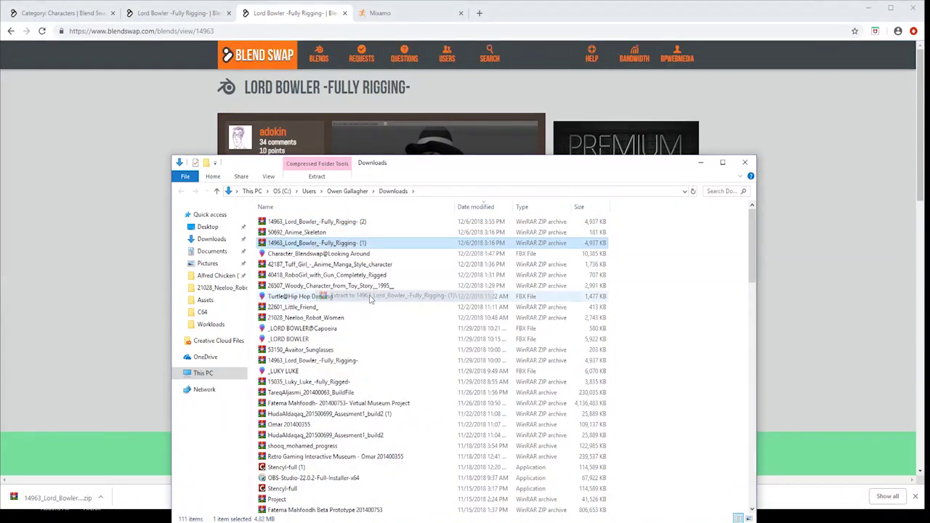
scroll(412, 339, down, 20)
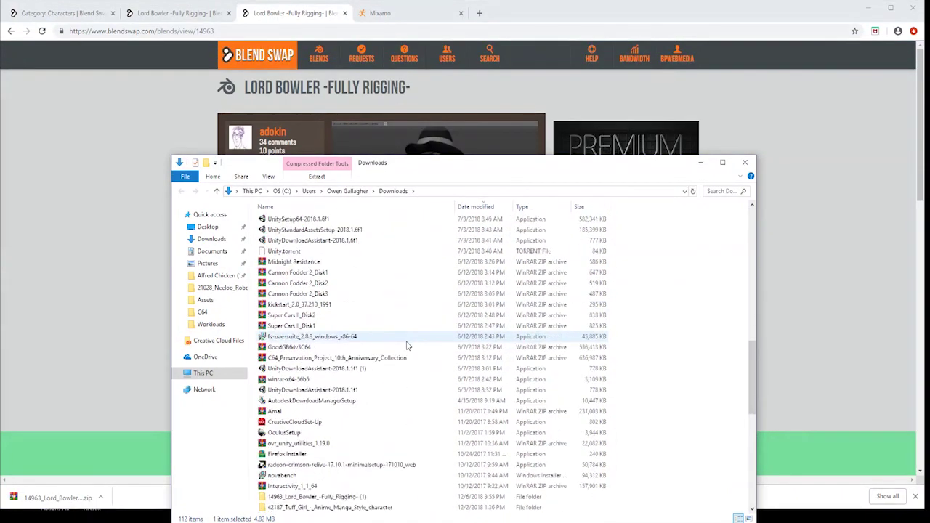
double_click(388, 399)
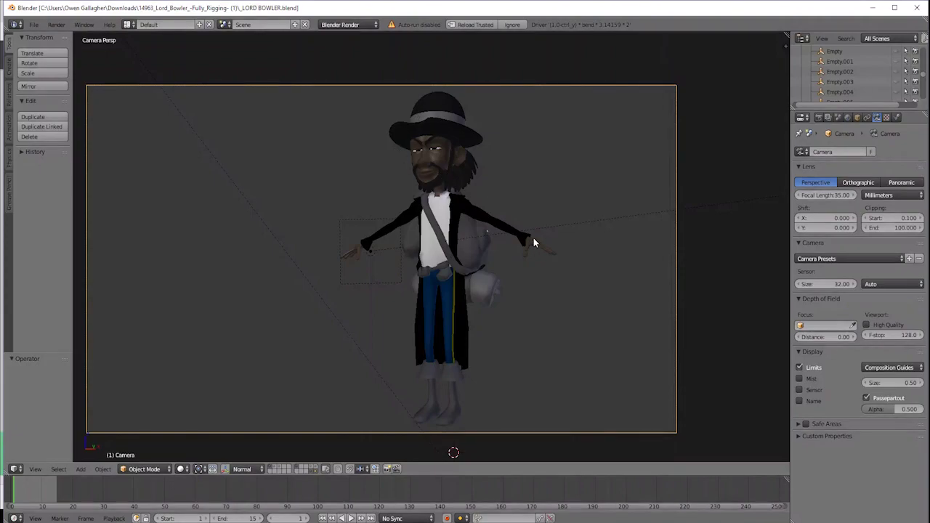
Enlarge the scene's object list, locate the "rig" armature in it, and delete that armature.
key(KP_1)
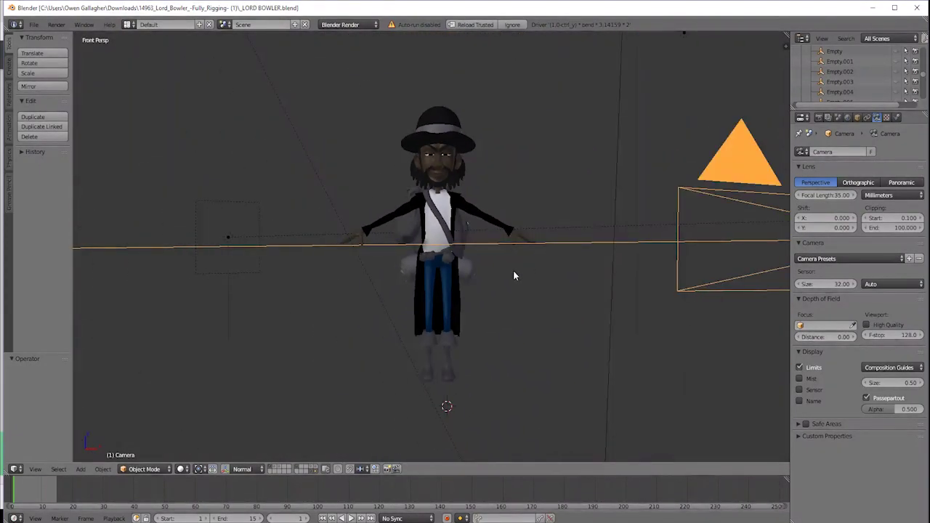
right_click(467, 278)
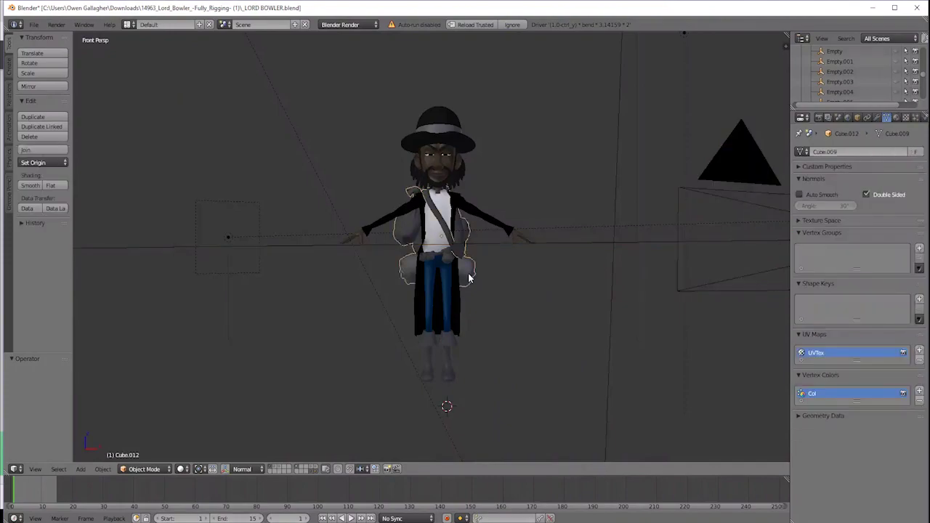
drag(833, 109, 836, 430)
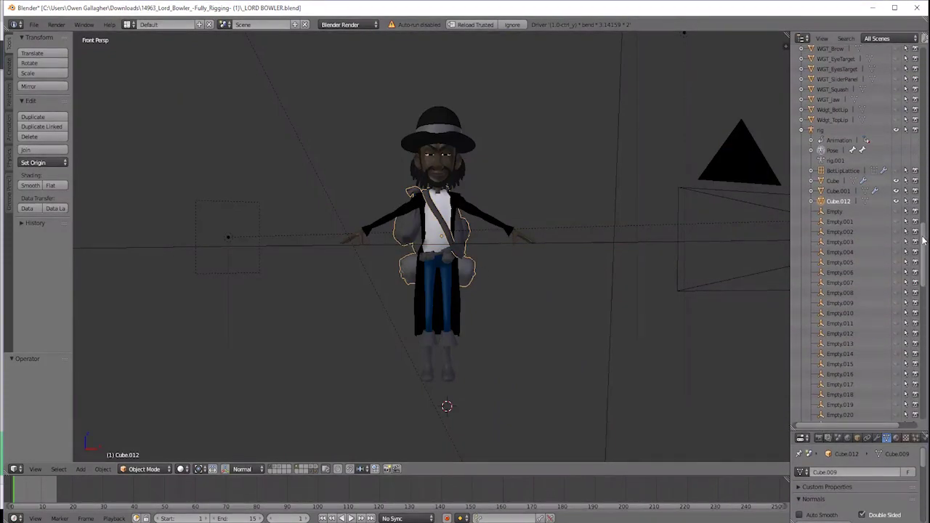
scroll(855, 151, up, 1)
right_click(824, 145)
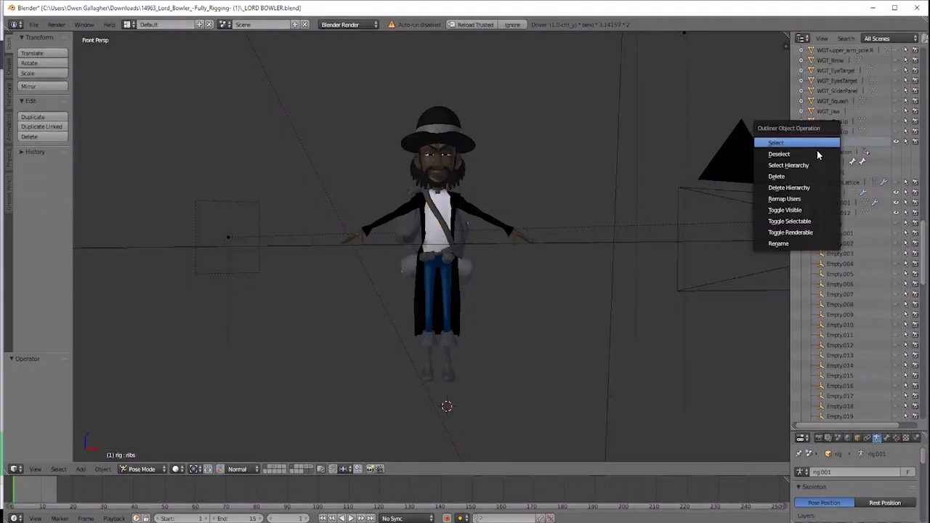
click(805, 182)
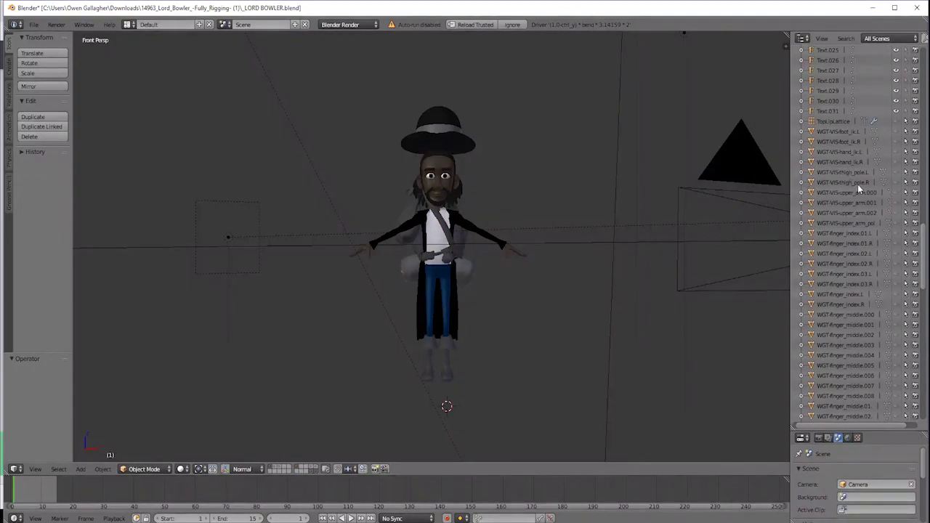
Delete the camera and the area lamps from the scene's object list.
scroll(862, 200, up, 10)
right_click(823, 125)
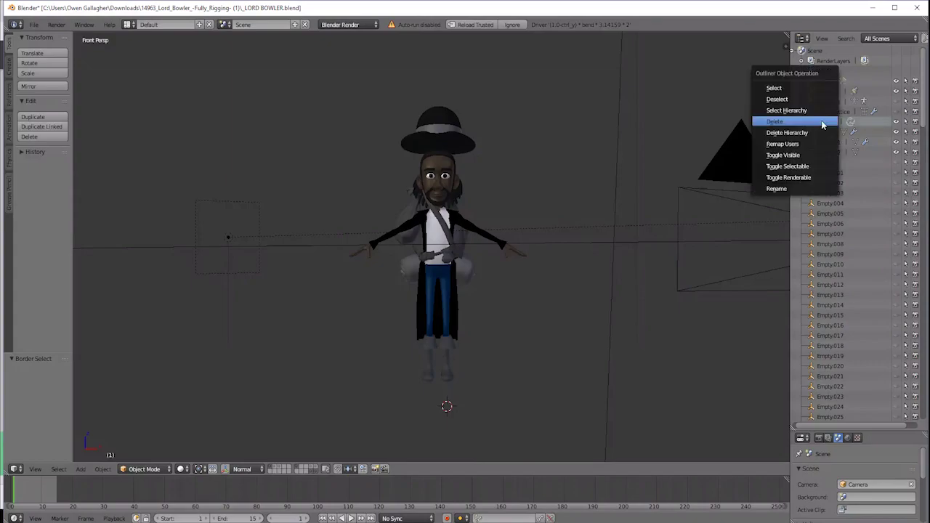
click(822, 122)
right_click(824, 101)
click(823, 101)
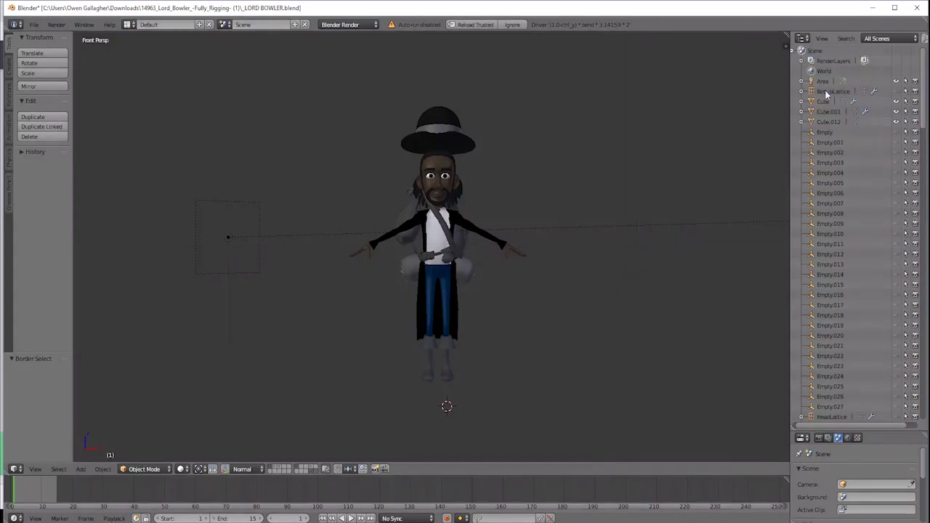
right_click(827, 82)
click(829, 82)
Delete the character's backpack and both parts of the hat.
right_click(464, 298)
key(x)
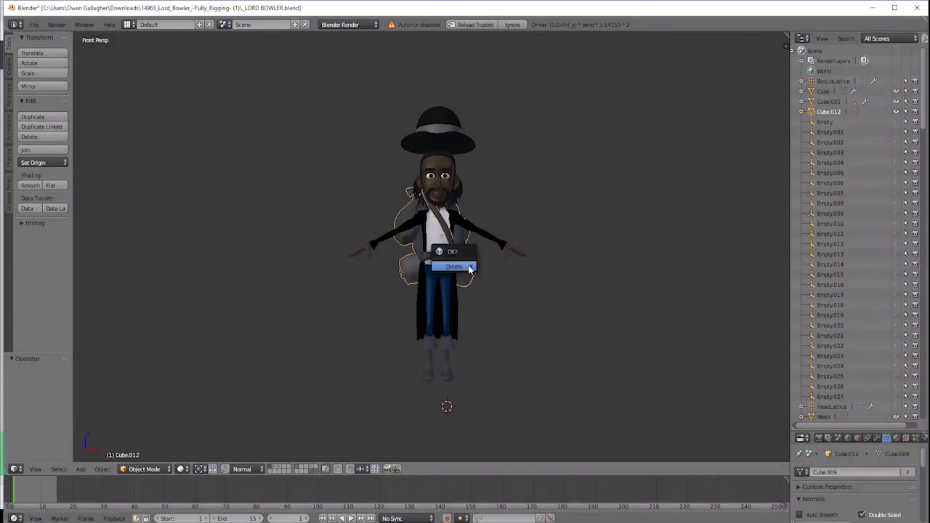
click(469, 268)
right_click(450, 129)
key(Delete)
right_click(450, 145)
key(Delete)
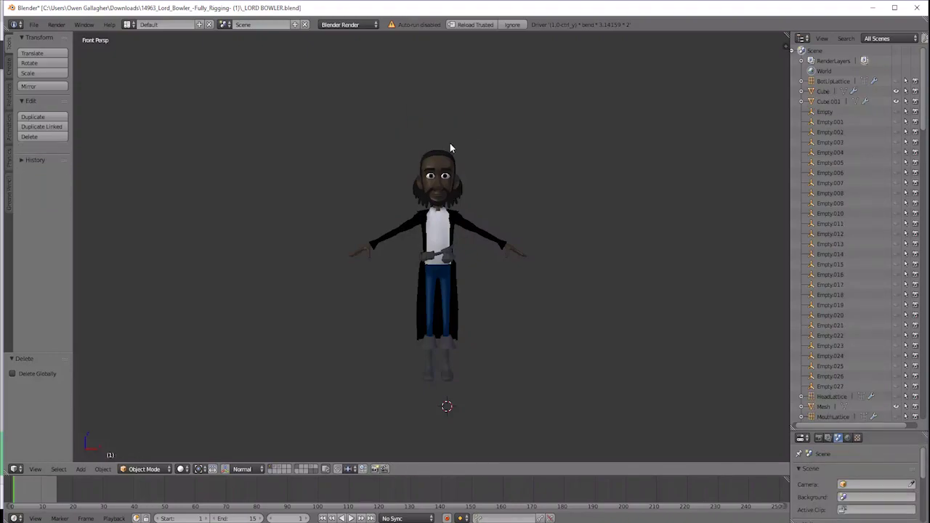
Inspect the remaining character model from several angles, ending in a front orthographic view with everything deselected.
middle_drag(450, 148, 434, 336)
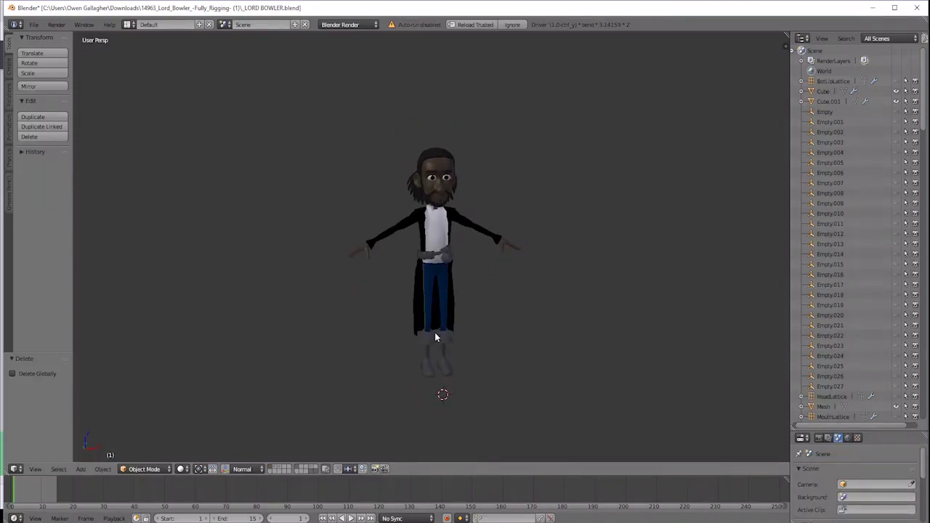
right_click(420, 315)
scroll(420, 315, up, 5)
middle_drag(531, 361, 122, 324)
scroll(521, 348, down, 3)
key(KP_1)
key(KP_5)
key(a)
scroll(690, 204, up, 2)
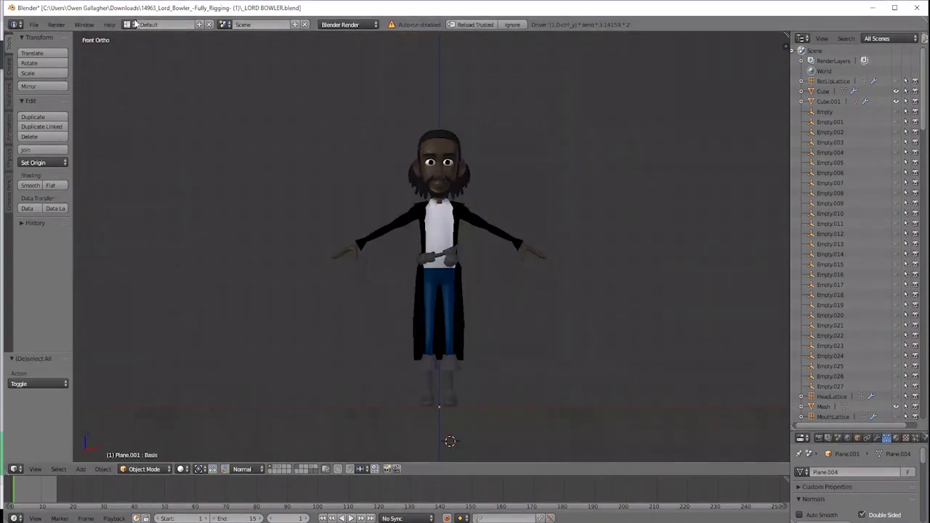
Export the scene as an FBX file to the Desktop, removing the leading underscore from the file name.
click(37, 25)
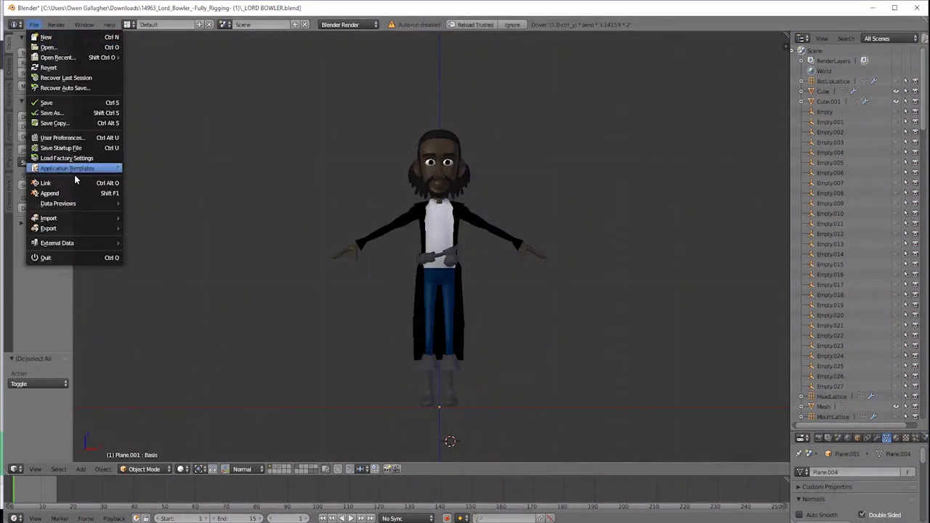
mouse_move(65, 228)
click(167, 257)
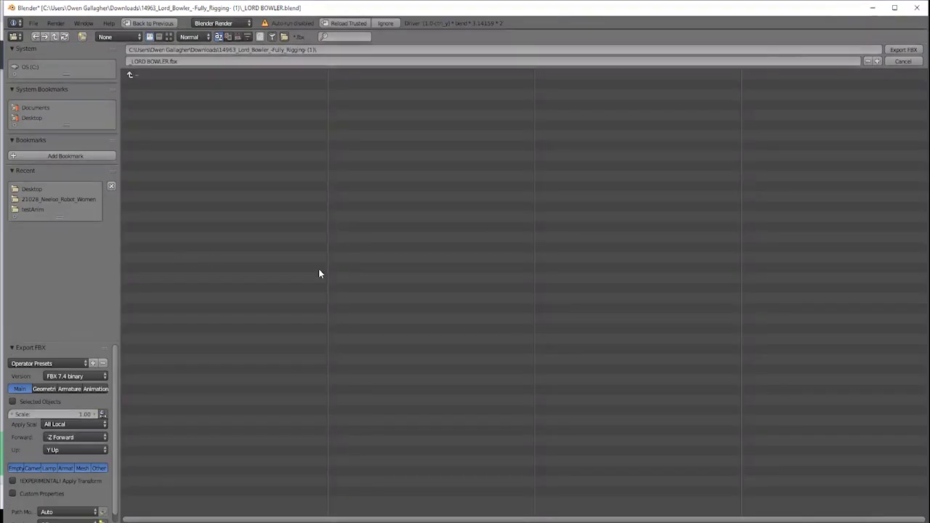
click(31, 189)
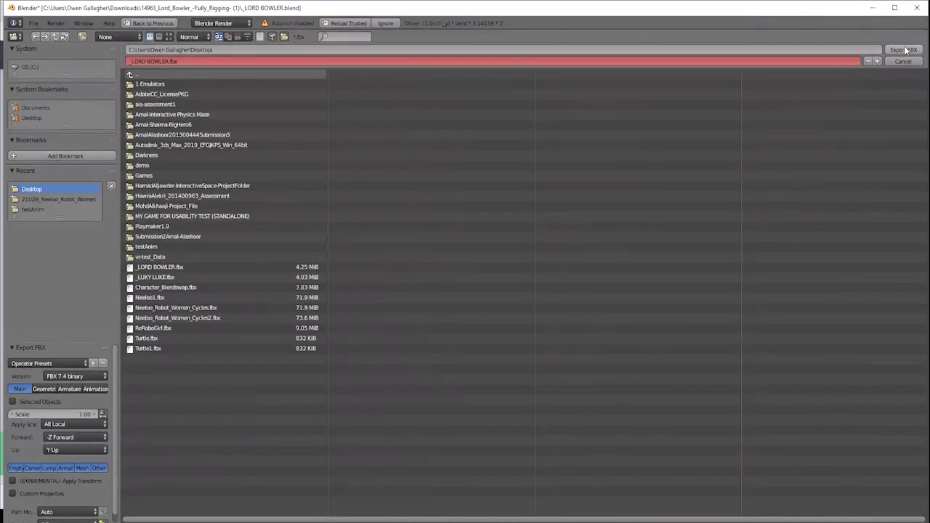
click(127, 61)
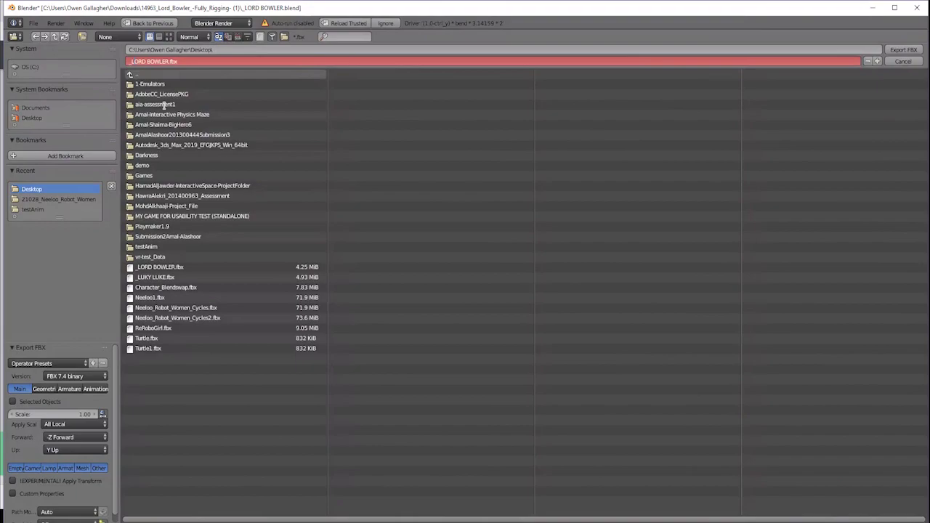
key(Delete)
click(903, 50)
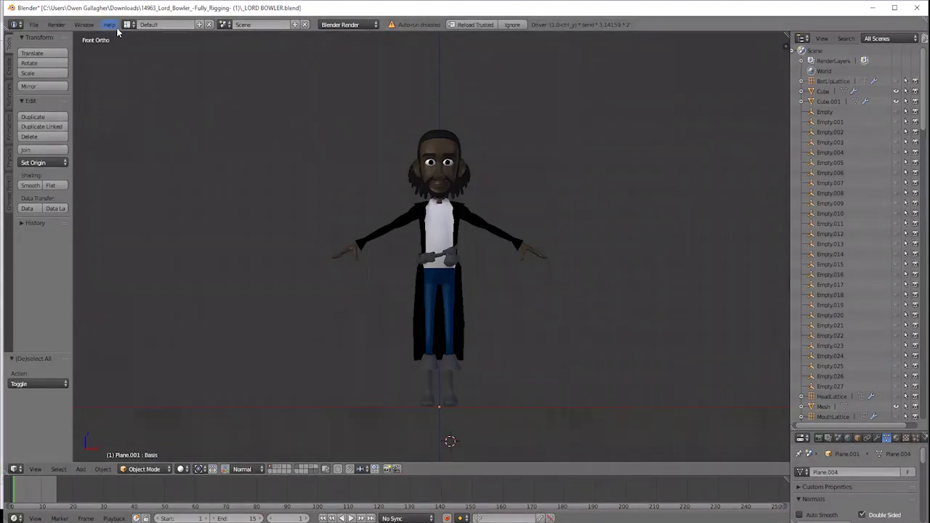
Switch to the UV Editing layout and display the Colchoneta normal map in the image editor.
click(127, 25)
click(141, 89)
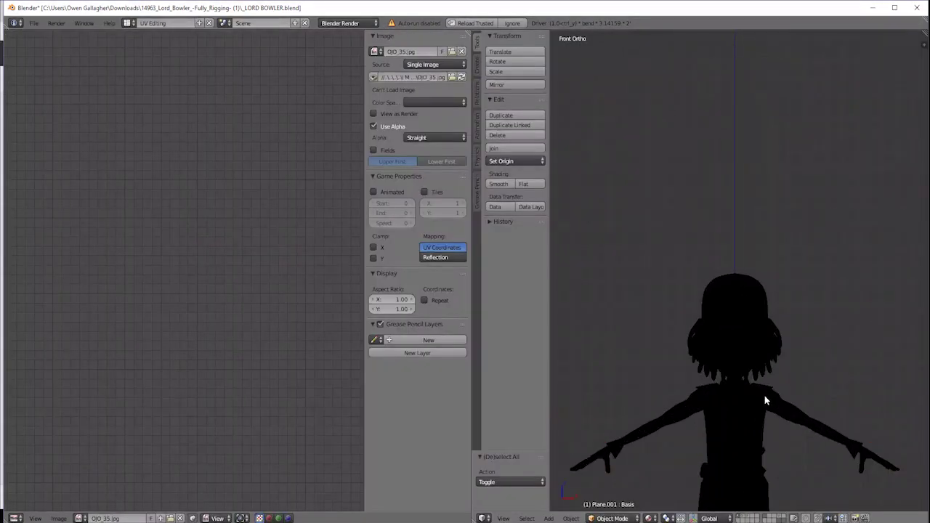
scroll(764, 396, down, 2)
scroll(768, 394, up, 3)
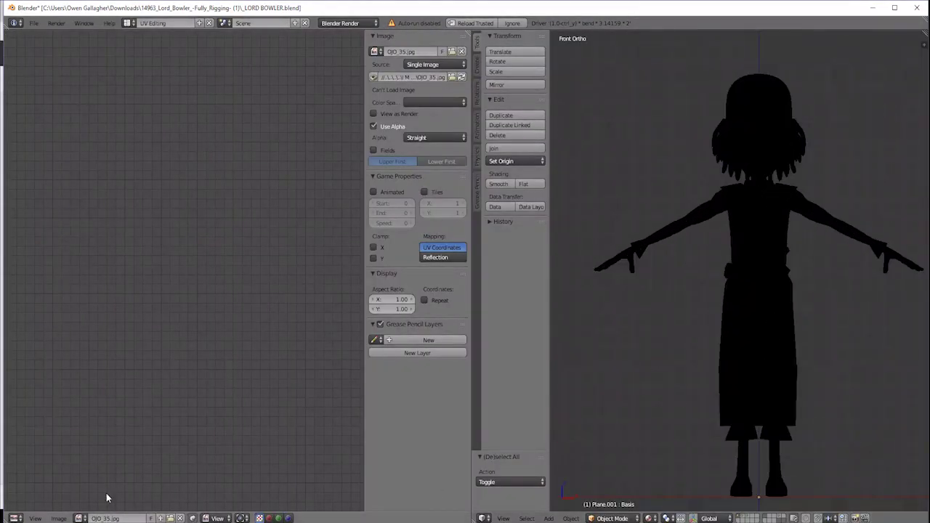
click(80, 518)
click(116, 414)
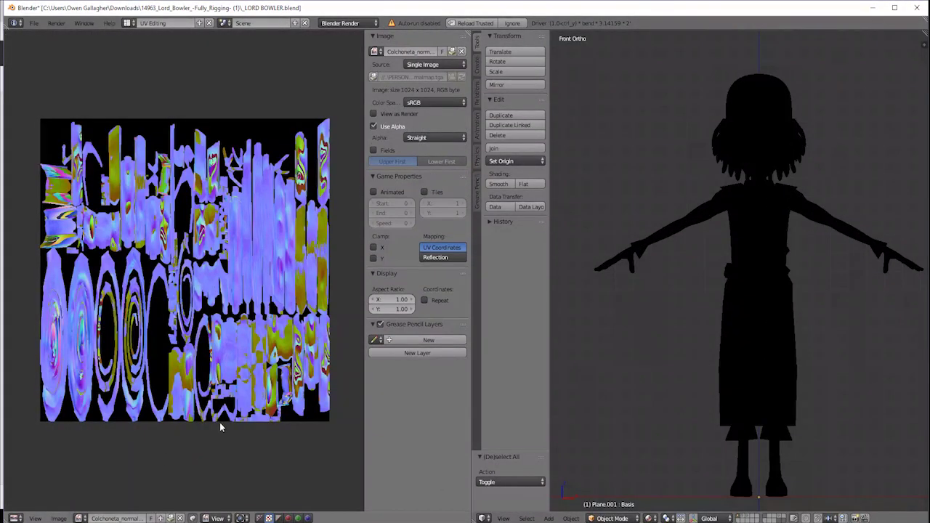
Save the displayed image to the Desktop as Colchoneta_normalmap.tga.
click(58, 518)
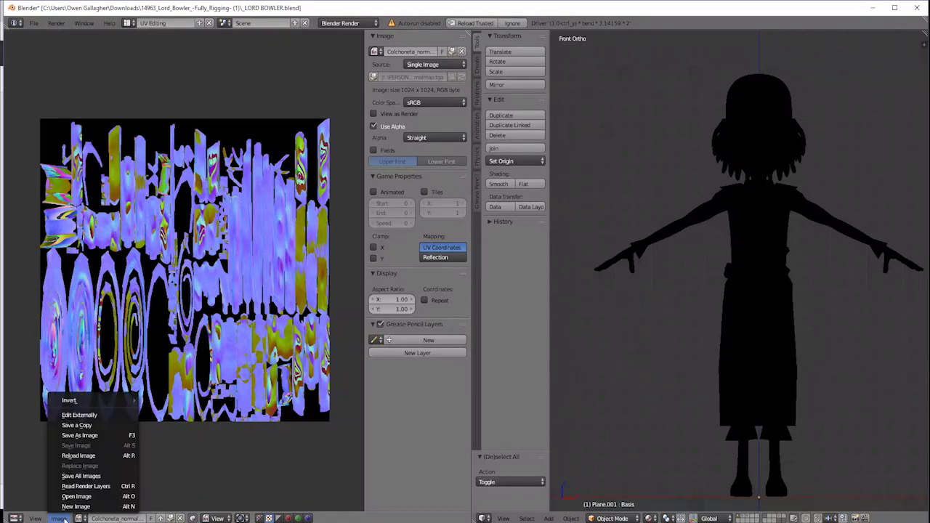
click(85, 436)
click(32, 119)
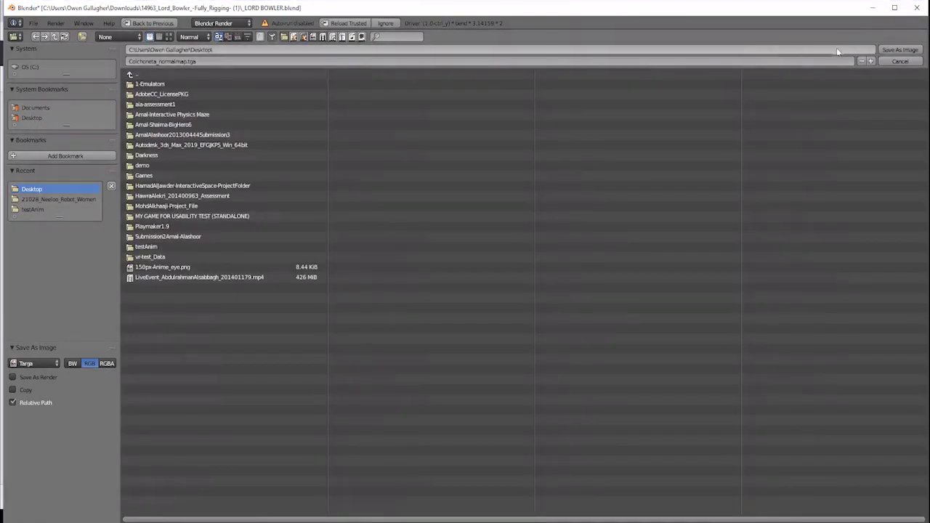
click(900, 50)
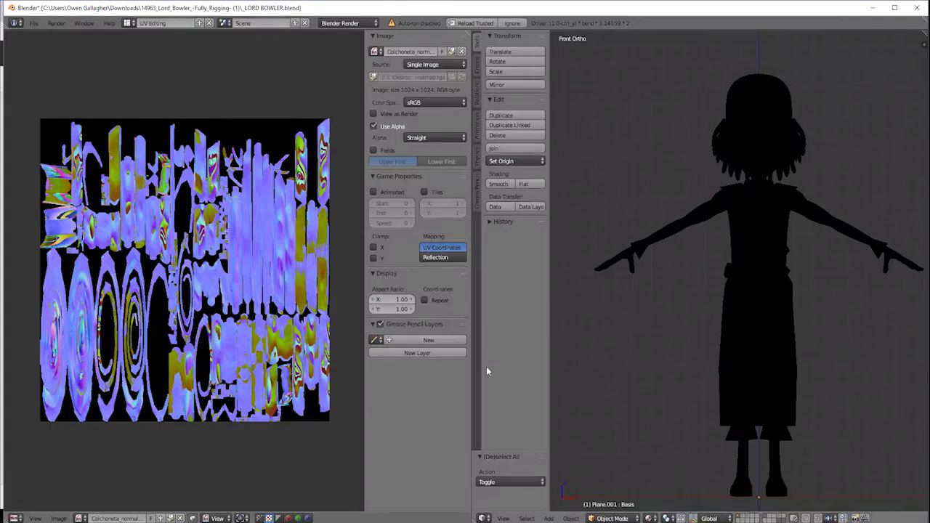
Close Blender, return to Mixamo in the browser, and upload the LORD BOWLER FBX file from the Desktop as a new character.
click(914, 7)
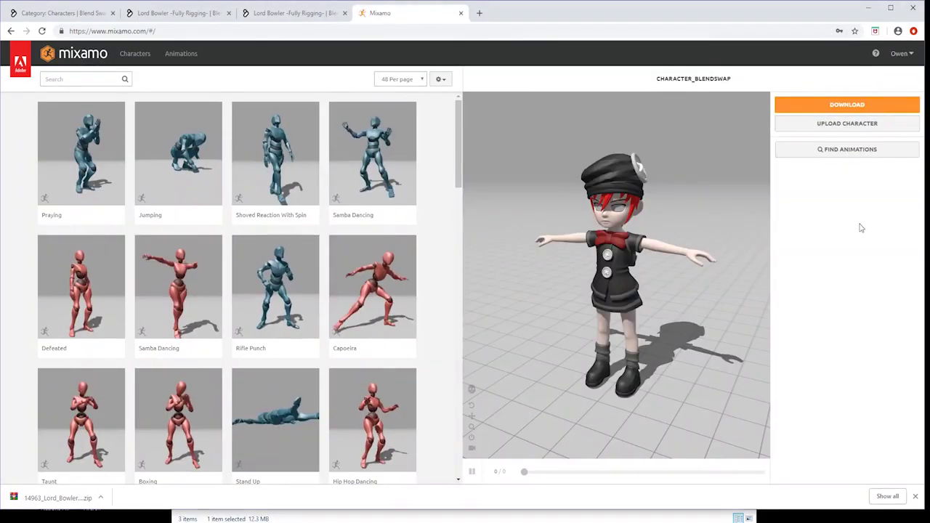
click(844, 124)
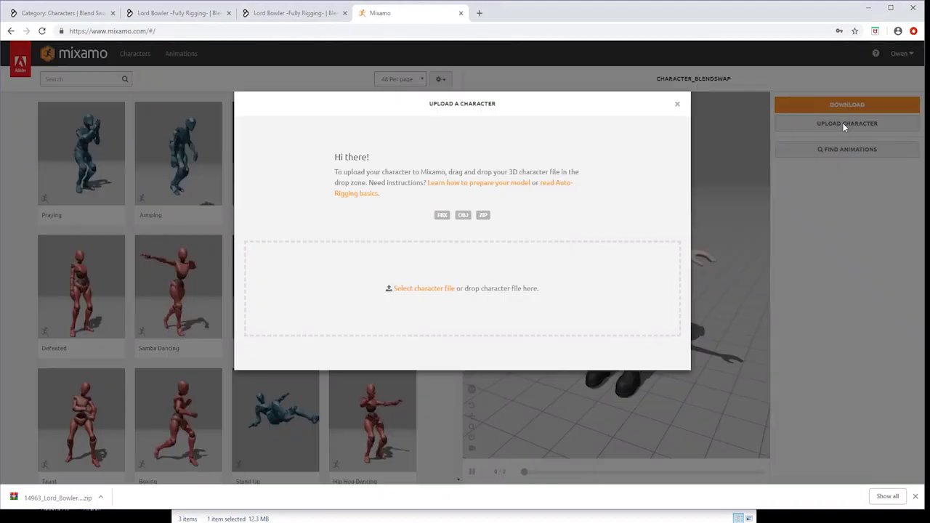
click(417, 289)
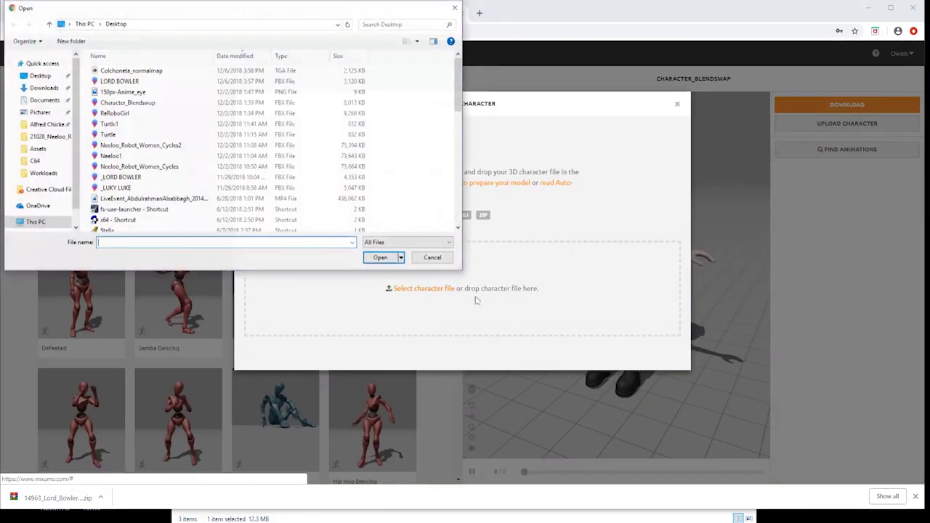
click(120, 80)
click(380, 257)
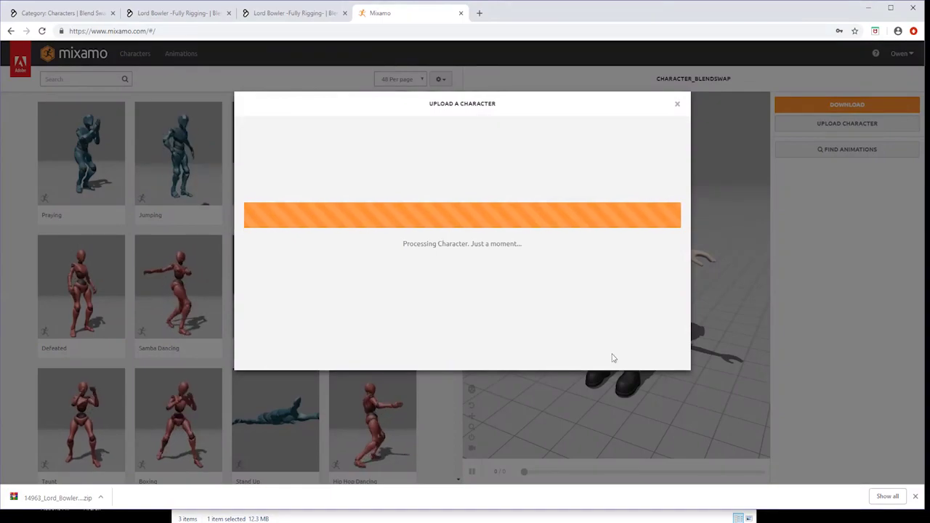
click(917, 496)
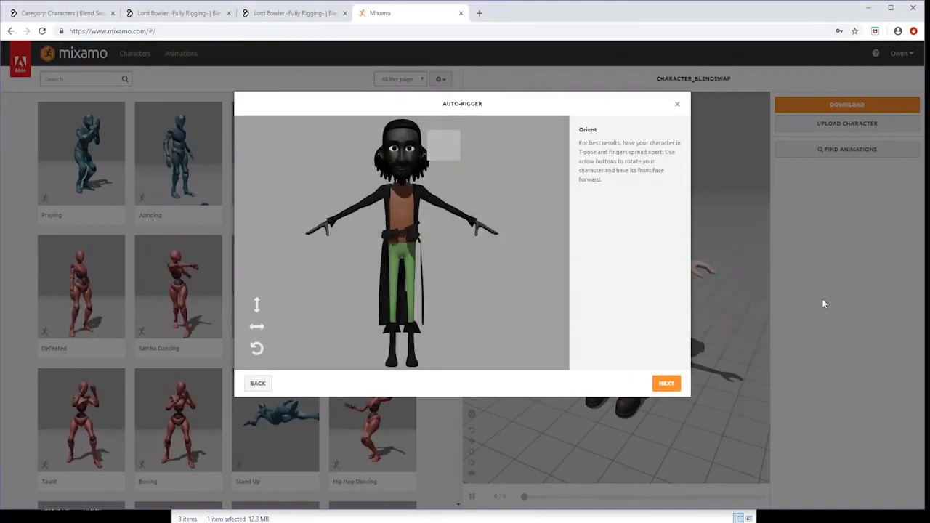
Accept the character's orientation and place the auto-rigger markers on its chin, wrists, elbows, knees and groin with symmetry on.
click(666, 385)
drag(287, 245, 285, 248)
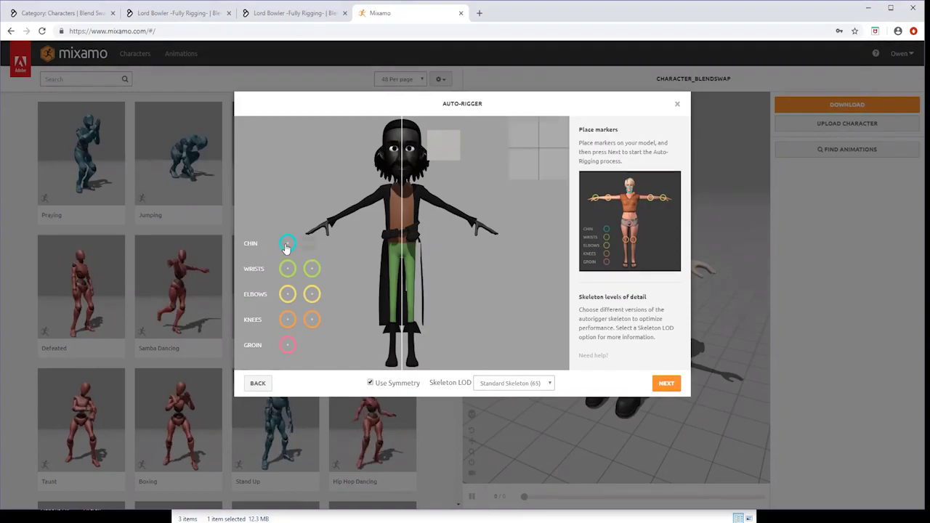
drag(377, 186, 401, 177)
mouse_move(311, 268)
mouse_down()
mouse_move(297, 253)
mouse_move(331, 226)
mouse_up()
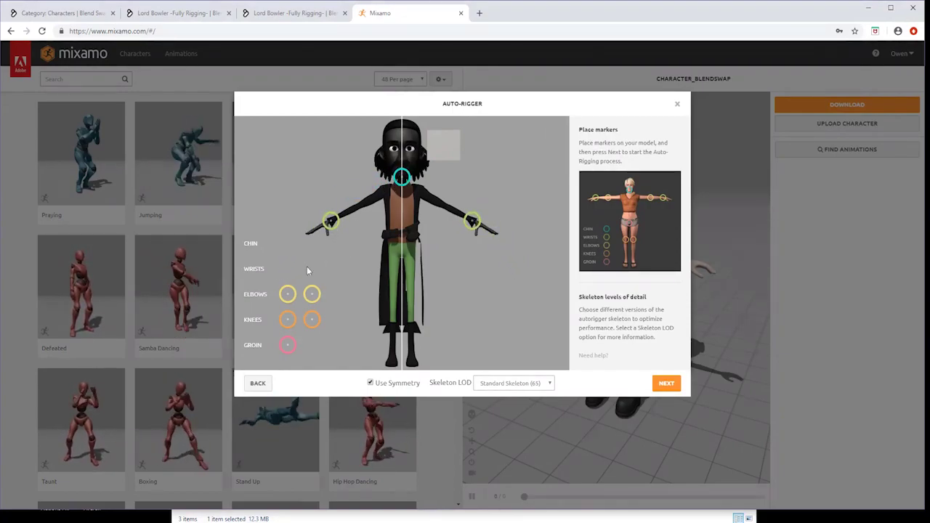
drag(287, 293, 357, 208)
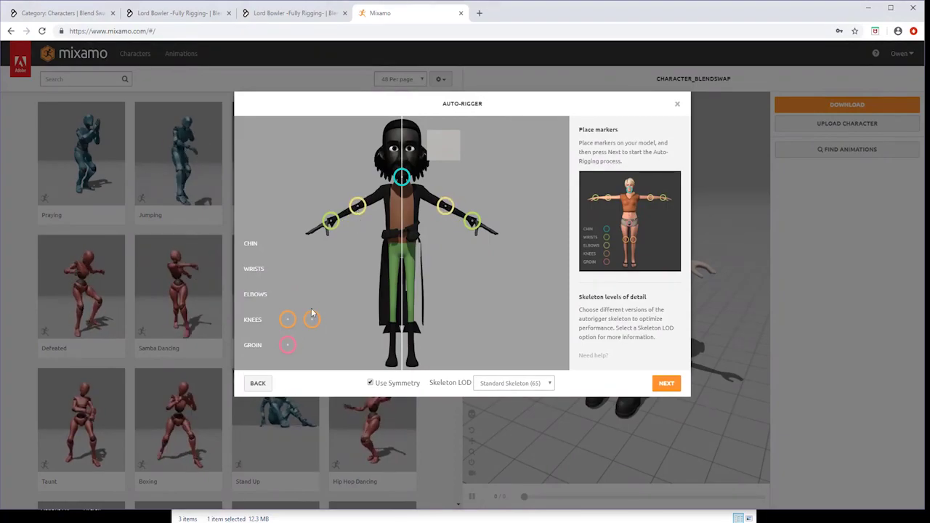
drag(288, 319, 394, 301)
mouse_move(288, 344)
mouse_down()
mouse_move(399, 247)
mouse_move(402, 254)
mouse_up()
Set the skeleton LOD to No Fingers (25), run the auto-rigging, and accept the rigged model as the new character.
click(513, 383)
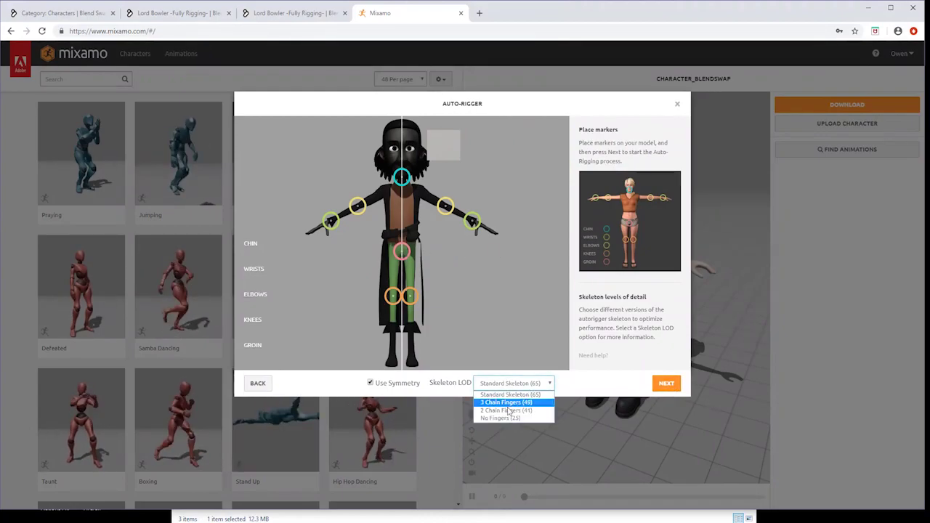
click(504, 419)
click(665, 383)
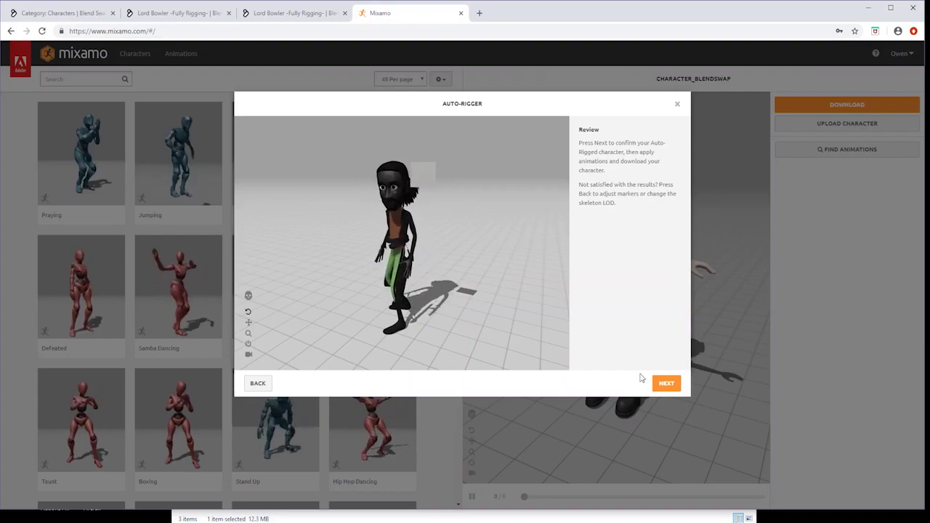
click(667, 385)
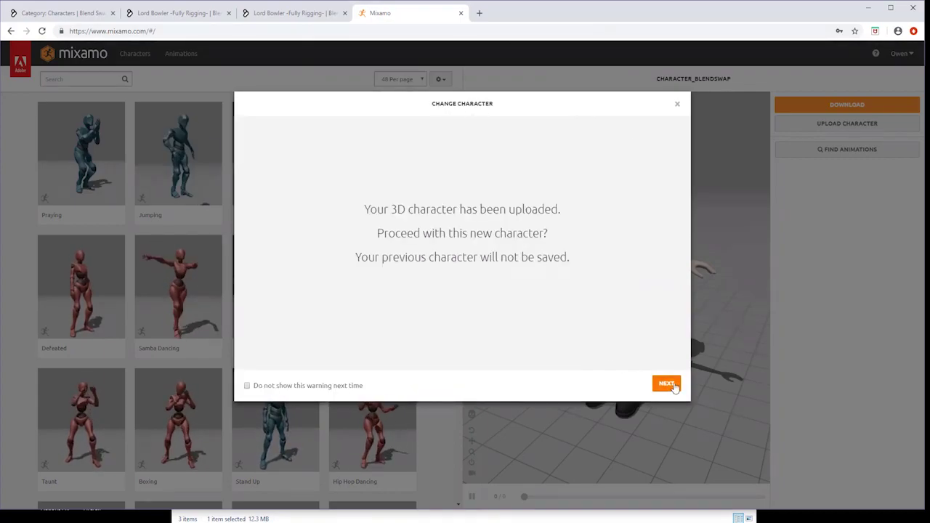
click(672, 385)
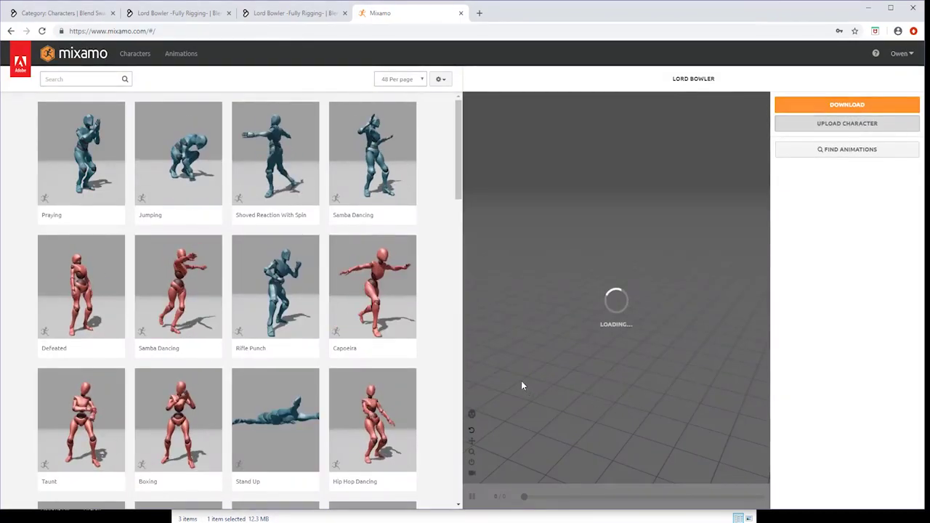
Apply the Hip Hop Dancing animation to Lord Bowler and download it in FBX for Unity format with skin at 30 frames per second.
click(382, 404)
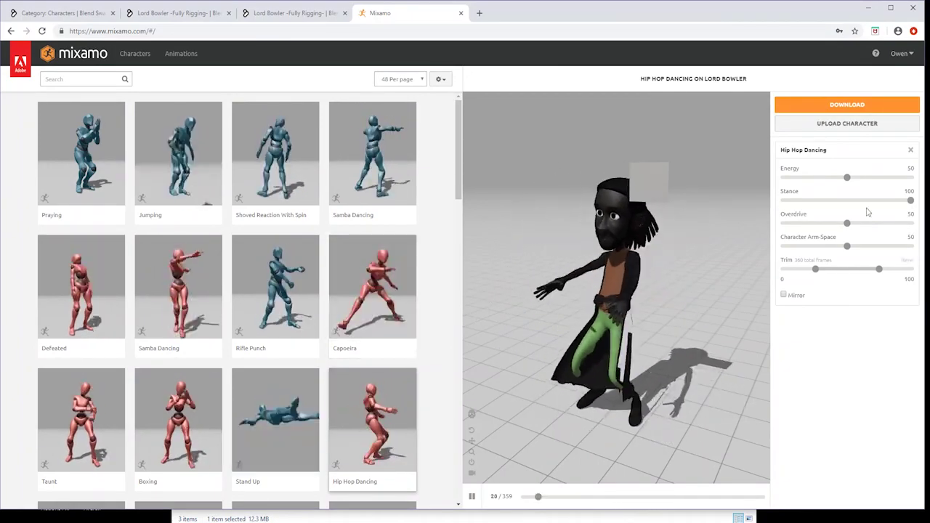
click(876, 109)
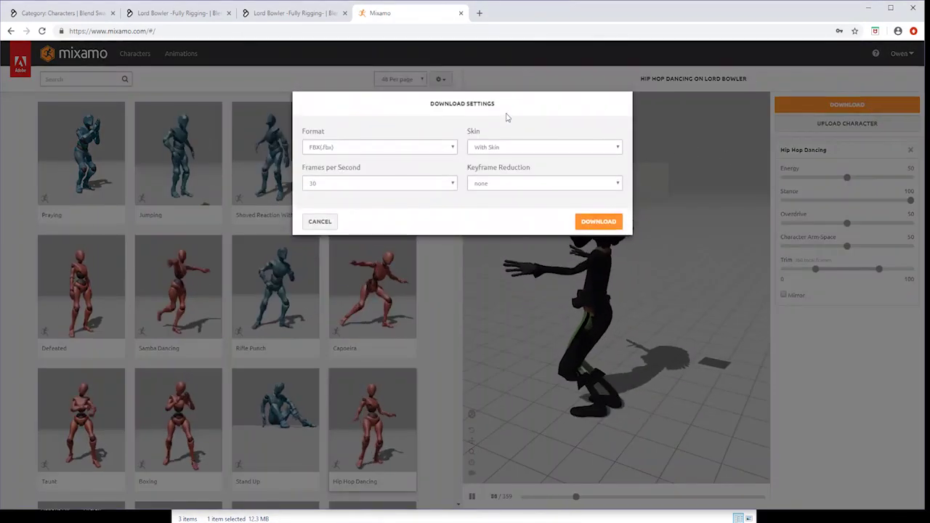
click(439, 149)
click(388, 166)
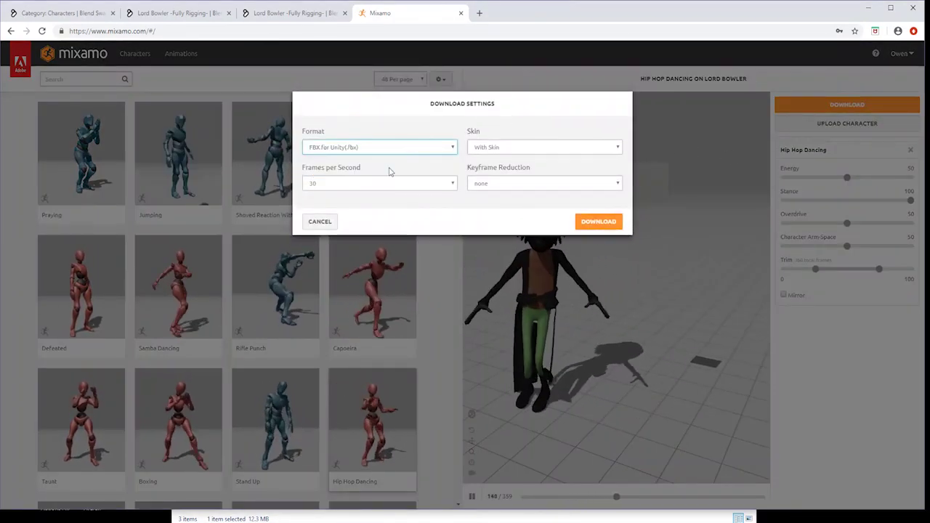
click(596, 221)
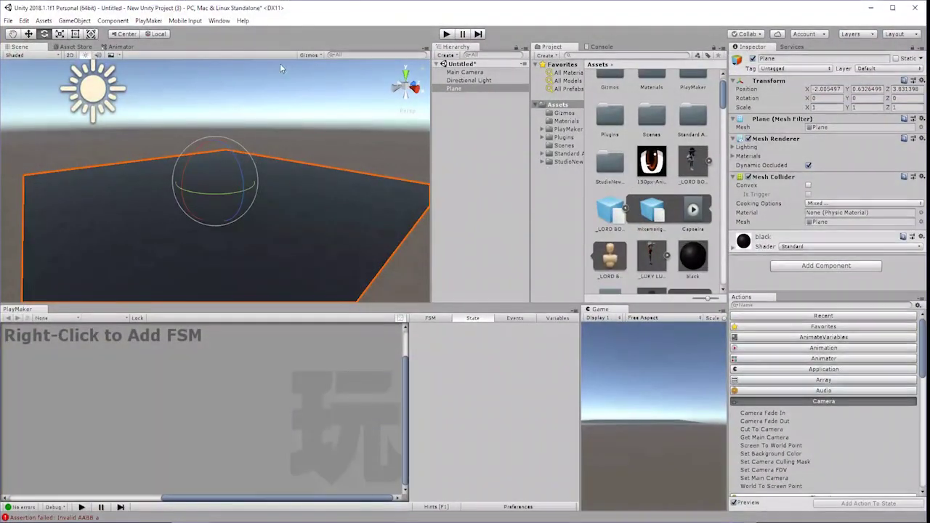
Switch to Unity and import the LORD BOWLER@Hip Hop Dancing file into the Assets folder as a new asset.
right_click(556, 105)
click(611, 183)
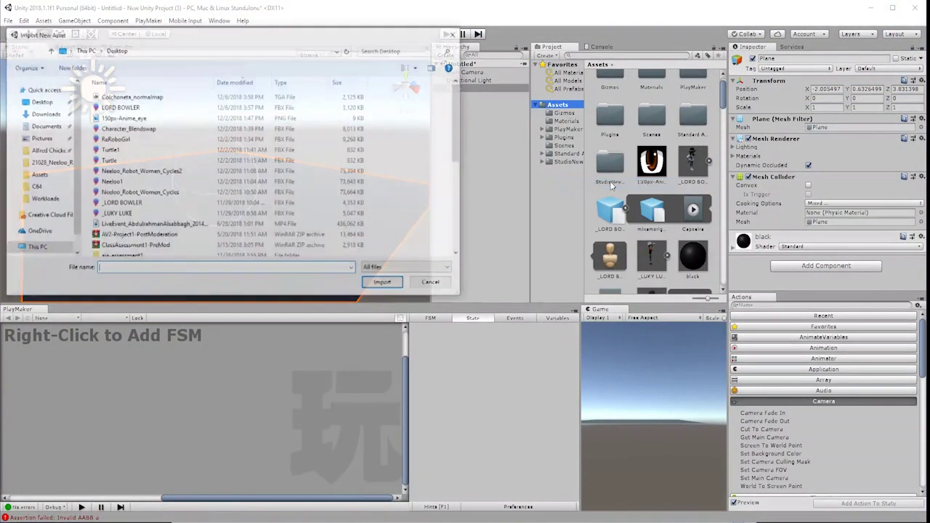
double_click(141, 96)
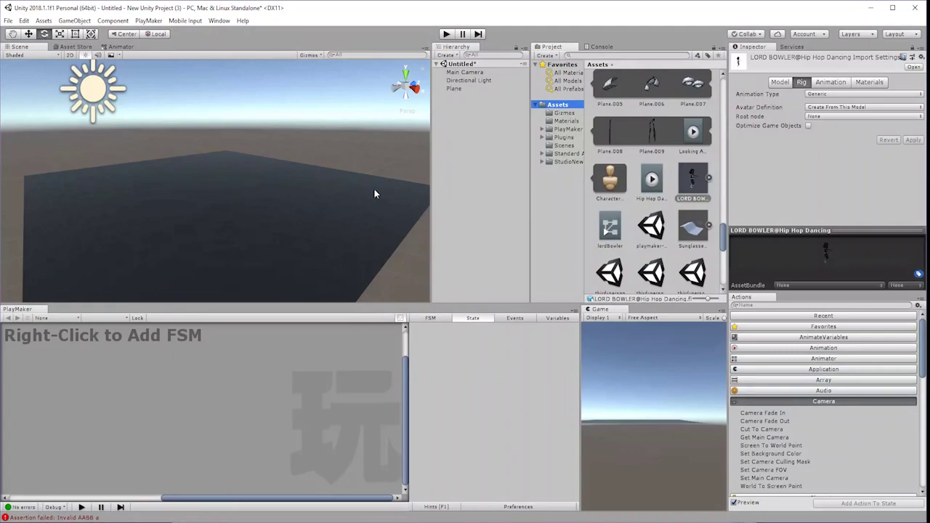
Set the rig animation type of the imported LORD BOWLER@Hip Hop Dancing model to Humanoid and apply it.
click(780, 83)
click(681, 178)
click(779, 82)
click(800, 82)
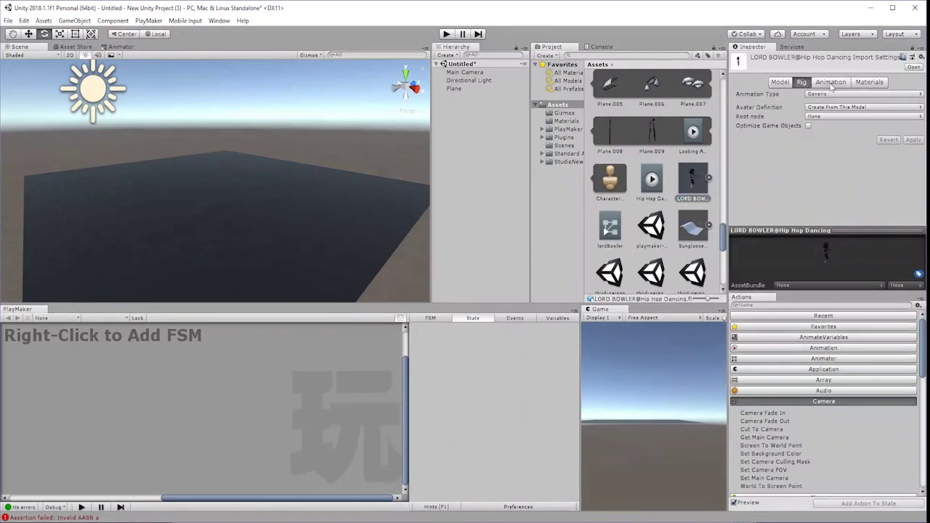
click(829, 82)
click(866, 82)
click(798, 82)
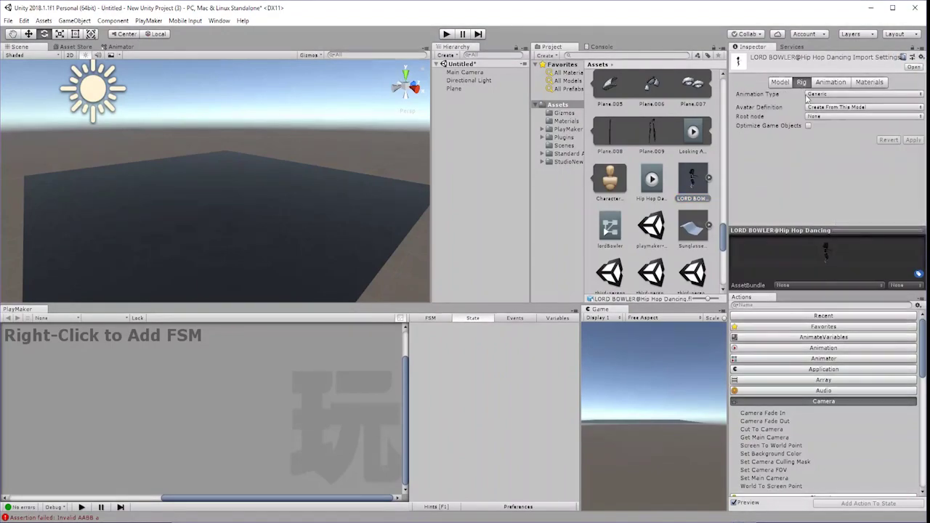
click(831, 95)
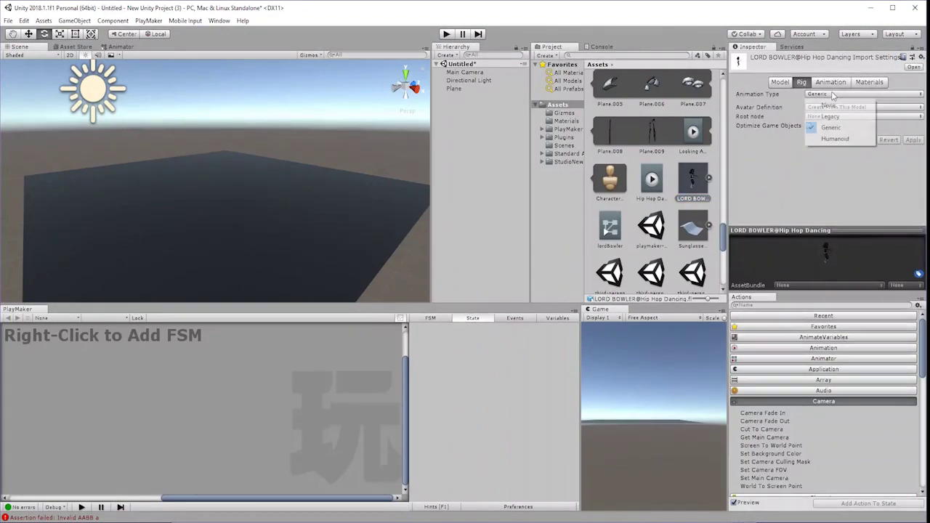
click(827, 140)
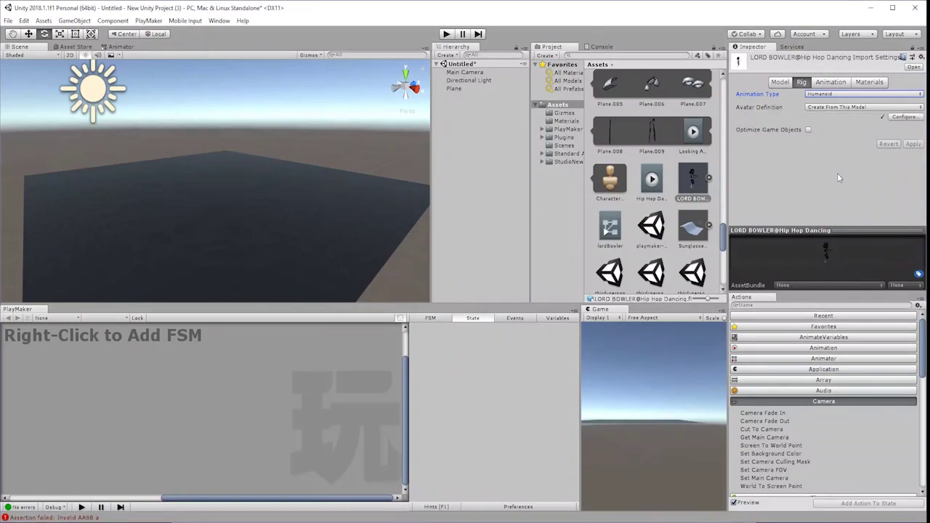
Add the LORD BOWLER@Hip Hop Dancing model to the scene and raise it onto the plane at a Y position of 0.655.
click(694, 180)
drag(476, 124, 476, 126)
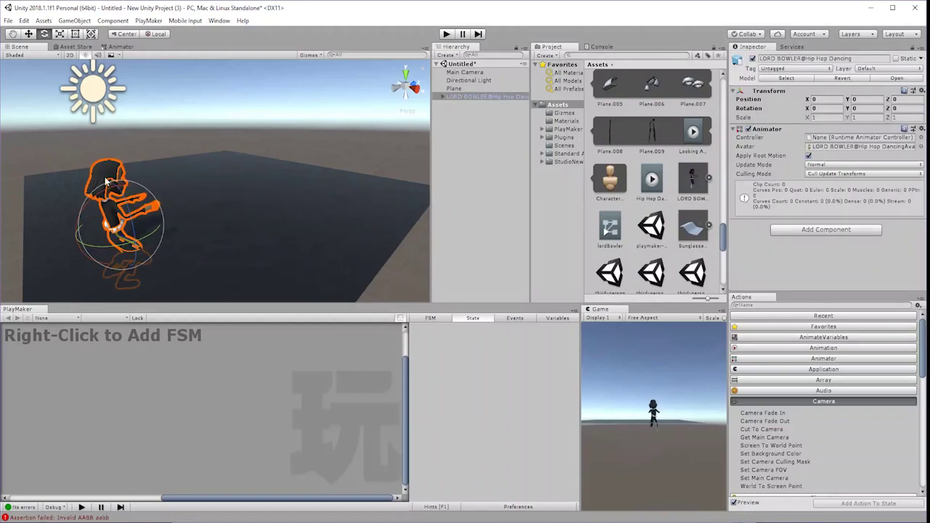
key(w)
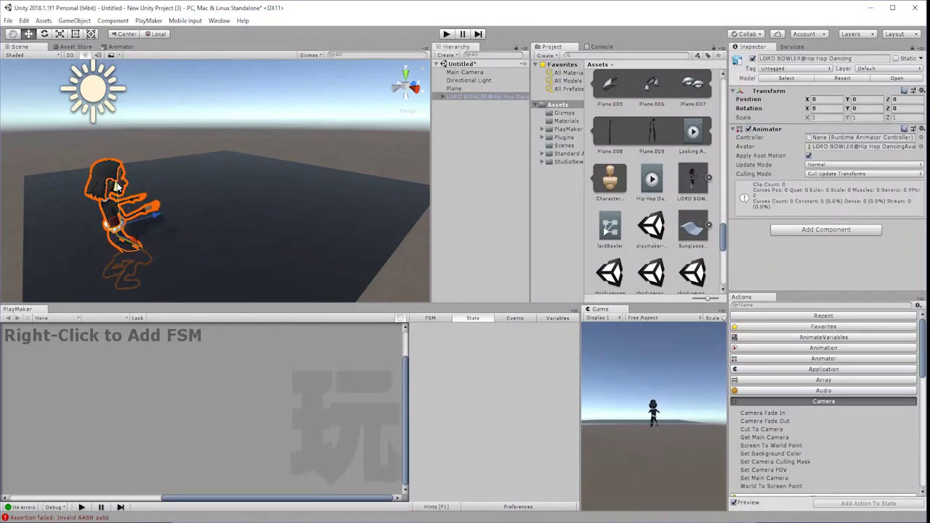
drag(118, 192, 122, 160)
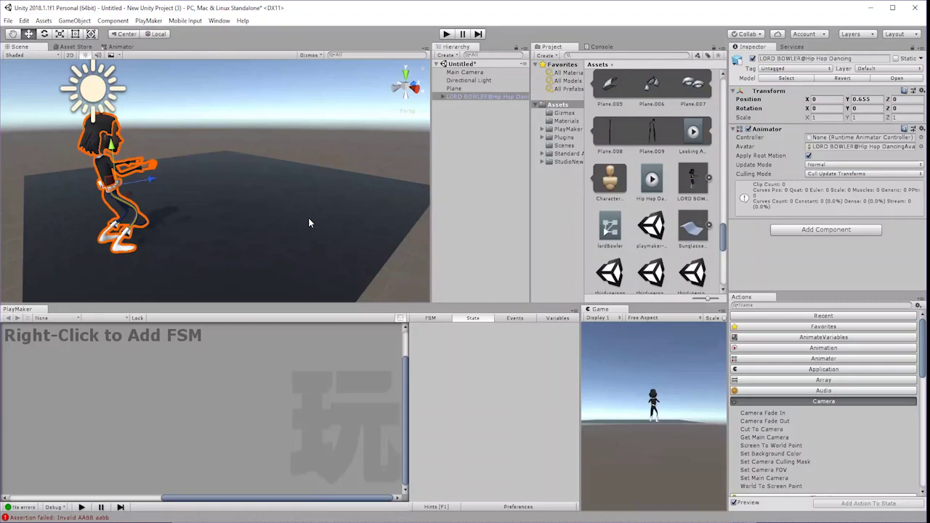
Create an Animator Controller in the Assets folder and name it "lordbowler 1".
right_click(564, 106)
mouse_move(595, 111)
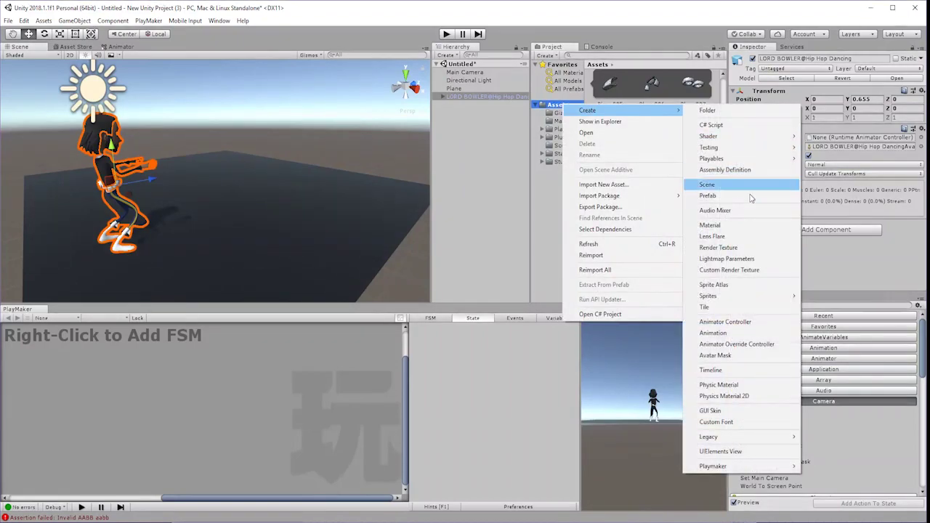
click(715, 324)
text(lor)
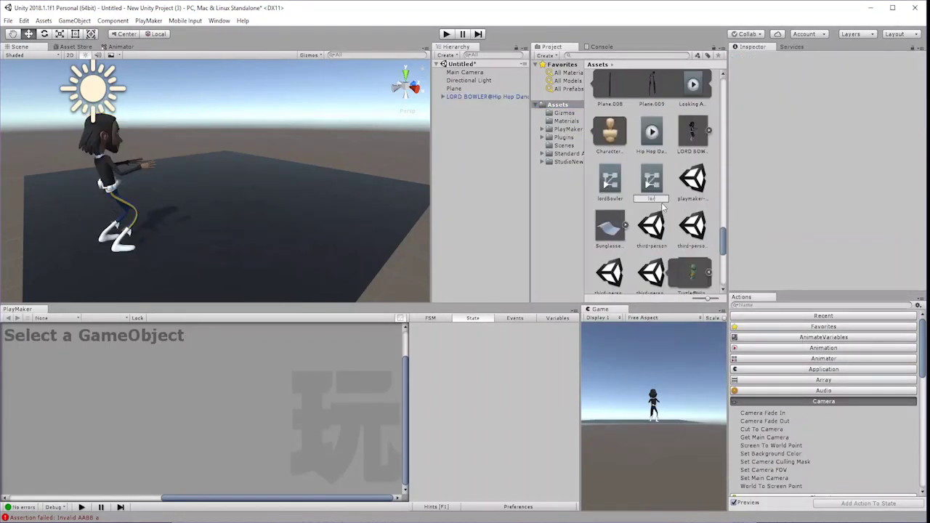
text(dbowler 1)
key(Return)
Assign the lordbowler 1 controller to the Lord Bowler character's Animator component and open it in the Animator.
click(478, 96)
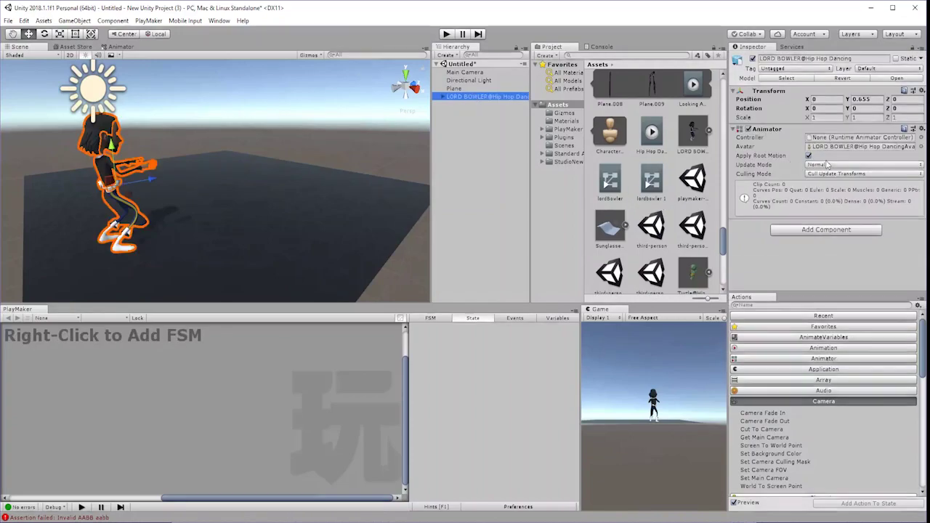
drag(653, 183, 816, 146)
double_click(828, 137)
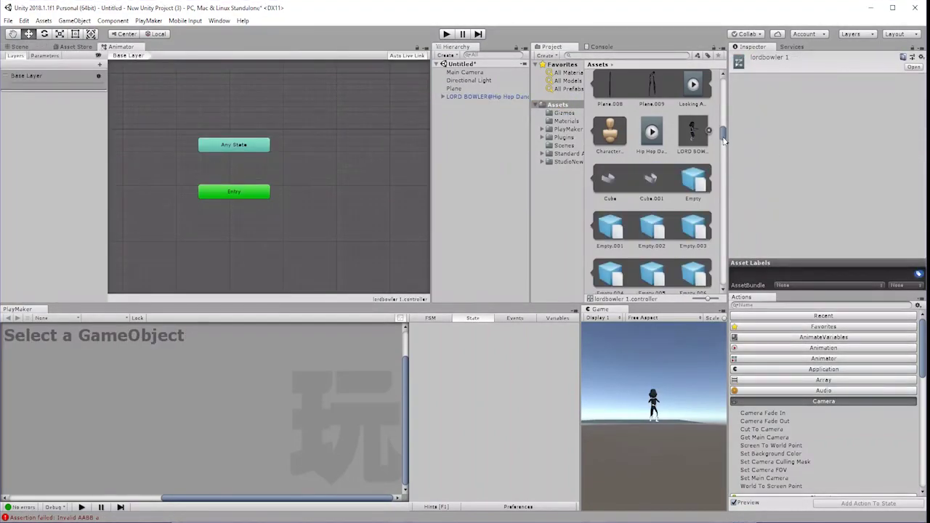
Add the Hip Hop Dancing clip to the Base Layer as the default state and place a copy of that state below it.
drag(723, 141, 724, 271)
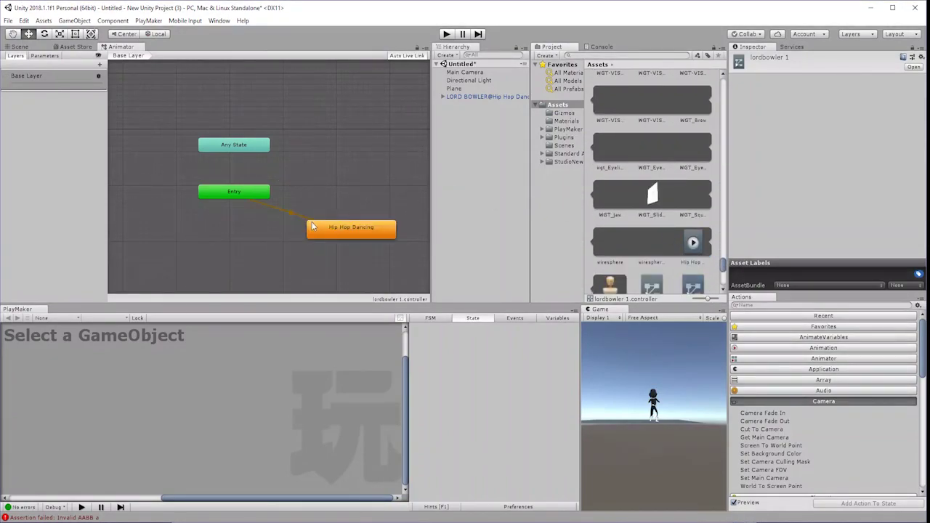
drag(313, 226, 289, 229)
right_click(333, 230)
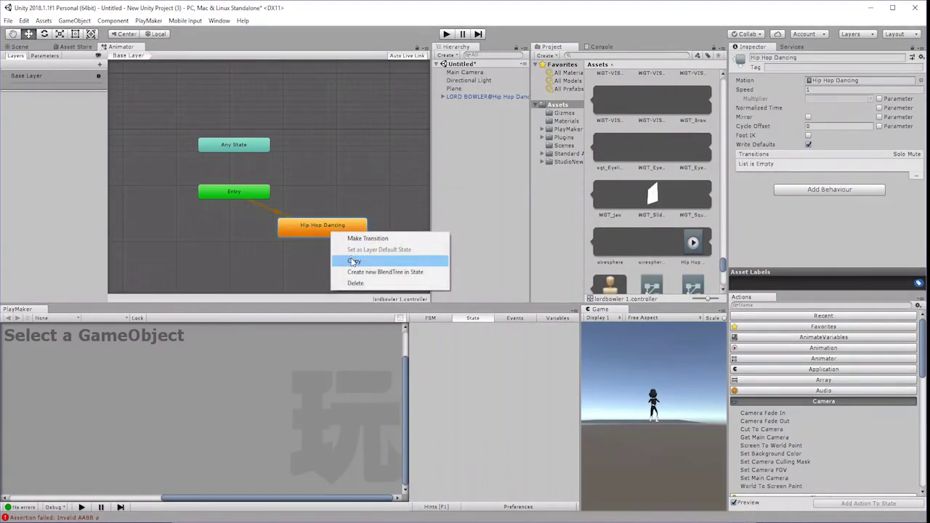
click(353, 262)
right_click(311, 263)
click(336, 295)
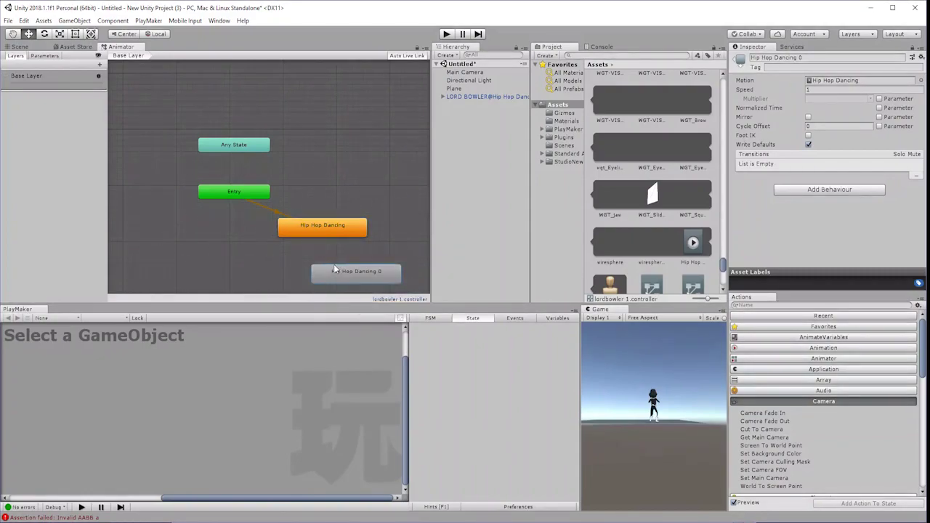
drag(335, 269, 328, 257)
Make transitions in both directions between the Hip Hop Dancing state and its copy so the dance loops.
right_click(325, 233)
click(341, 237)
click(351, 258)
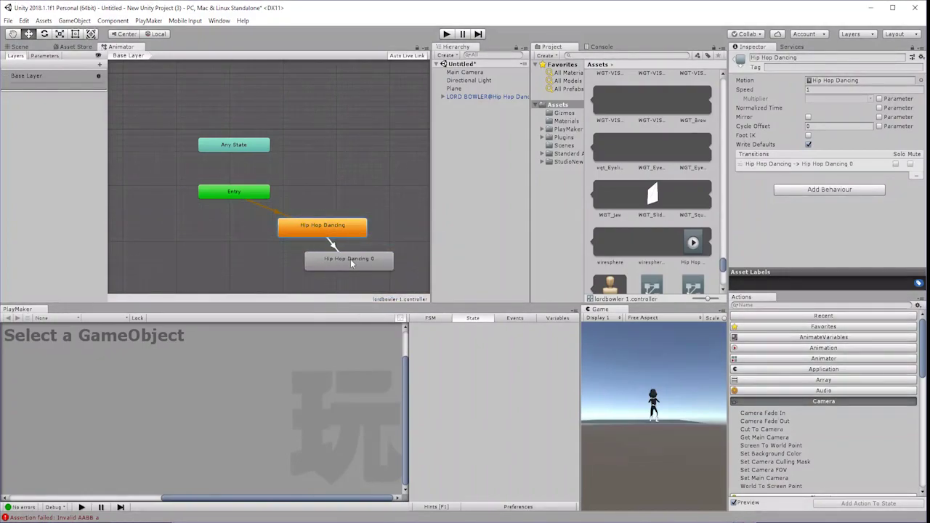
right_click(352, 259)
click(371, 265)
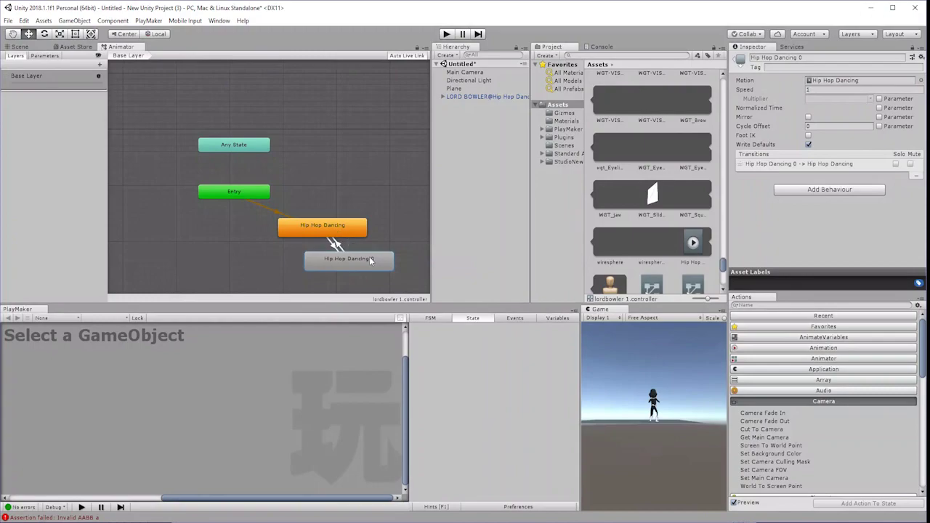
drag(336, 232, 322, 225)
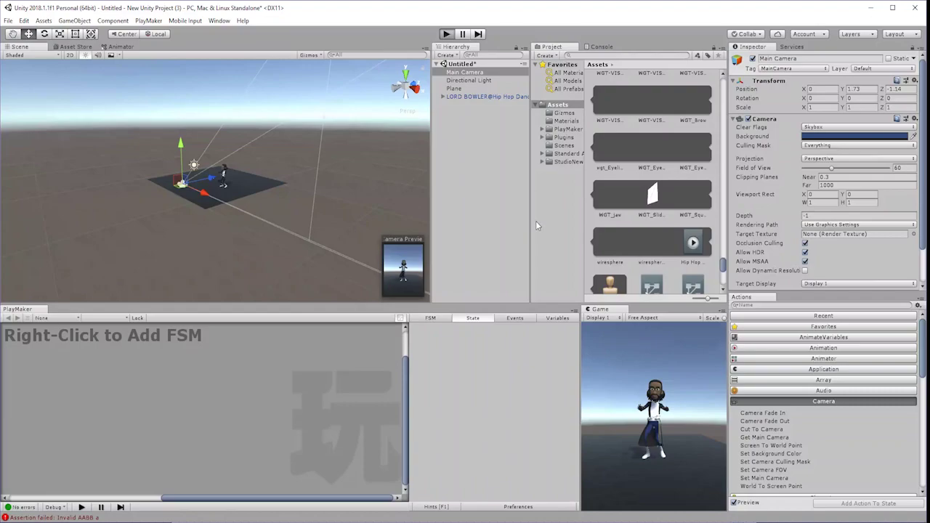
Play the scene to preview Lord Bowler's looping hip hop dance, and stop playback.
key(ctrl+p)
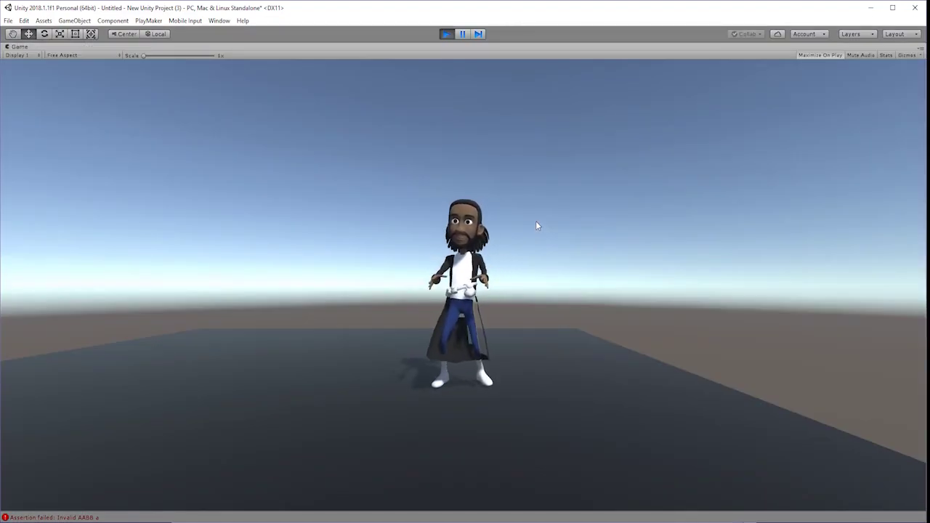
key(ctrl+p)
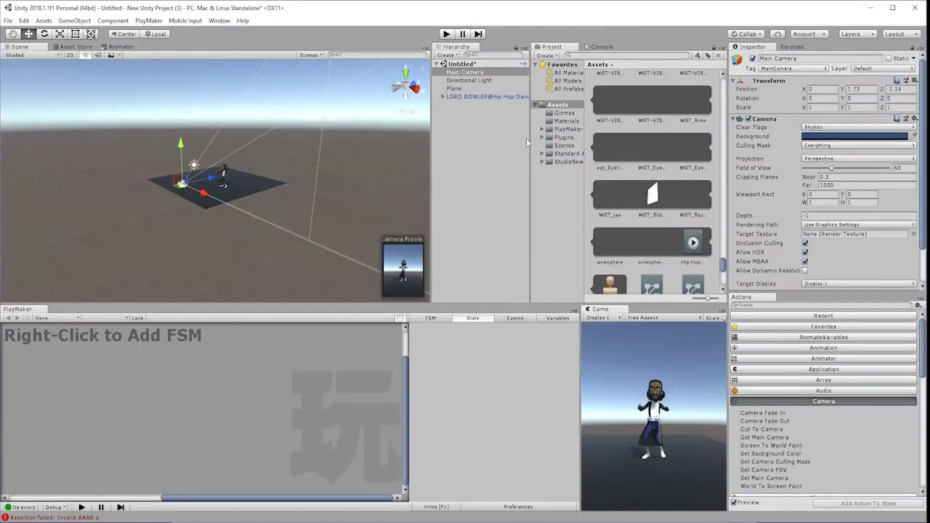
Place the ThirdPersonController prefab from the Standard Assets third-person character prefabs in the scene near the Lord Bowler character.
click(545, 154)
click(555, 210)
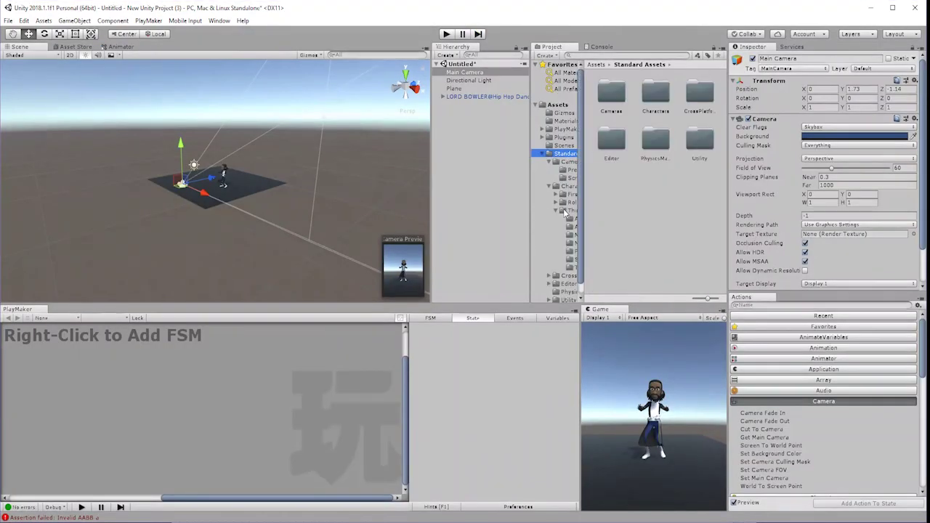
click(568, 210)
click(571, 250)
drag(532, 250, 590, 253)
drag(653, 99, 199, 187)
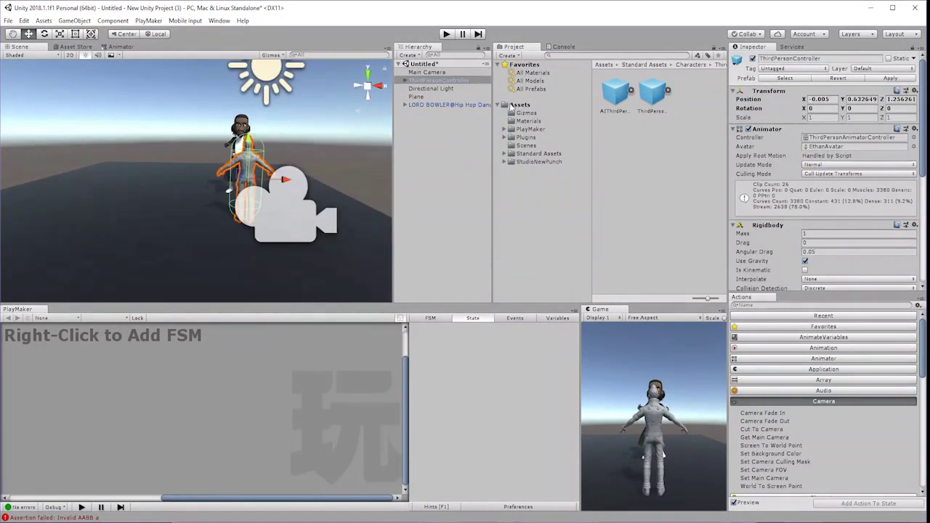
Add another LORD BOWLER@Hip Hop Dancing model from Assets at the ThirdPersonController's position and make it a child of ThirdPersonController.
click(520, 103)
scroll(654, 218, down, 3)
drag(615, 161, 247, 182)
click(405, 89)
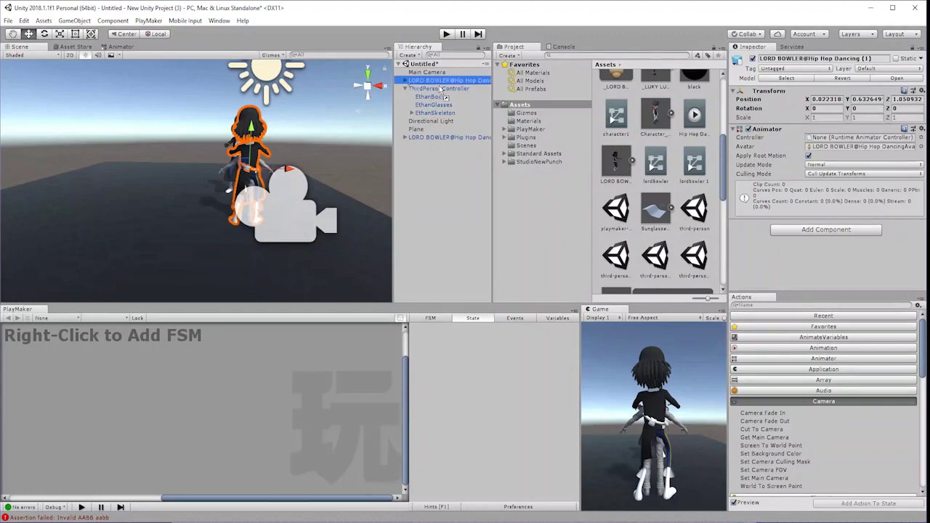
drag(441, 89, 458, 149)
Delete EthanBody, EthanGlasses and EthanSkeleton from the ThirdPersonController, accepting the break of the prefab instance.
click(429, 87)
shift+click(435, 104)
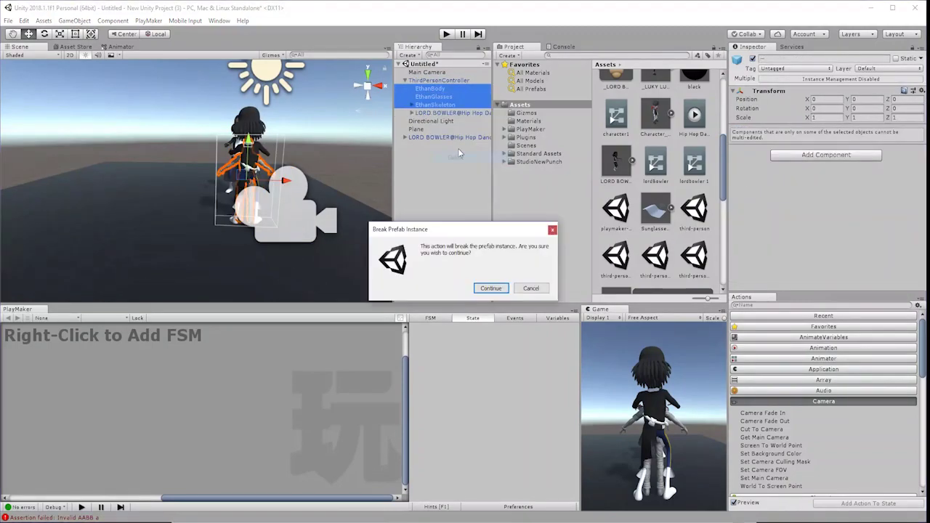
click(490, 288)
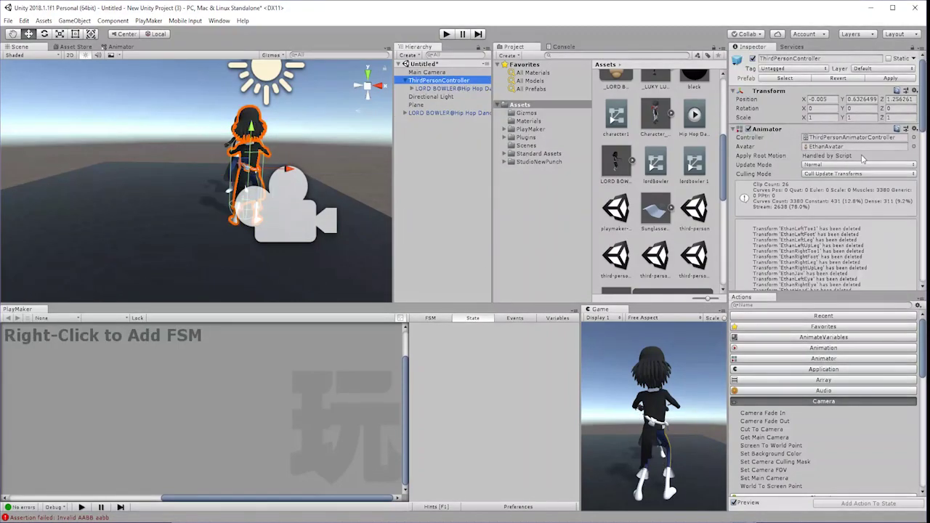
Set the ThirdPersonController's Animator avatar to LORD BOWLER@Hip Hop DancingAvatar and start playing the scene.
click(913, 146)
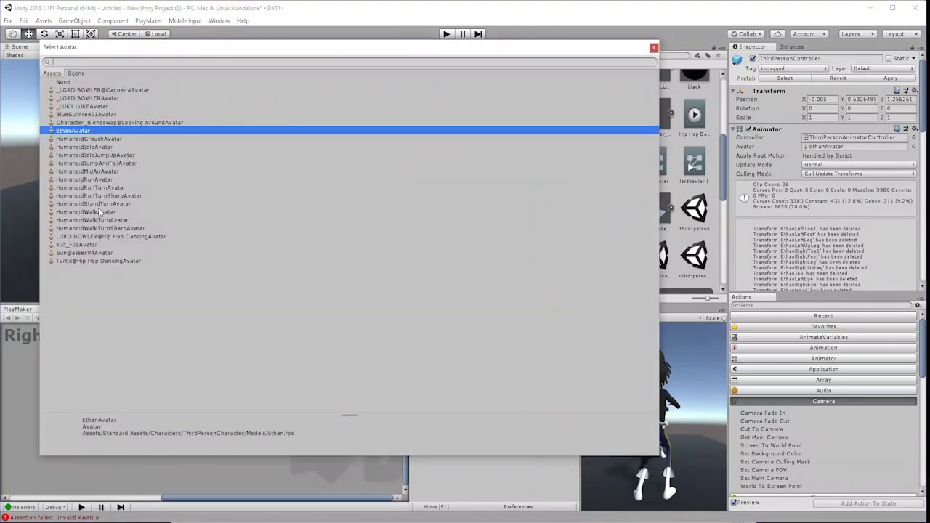
click(70, 236)
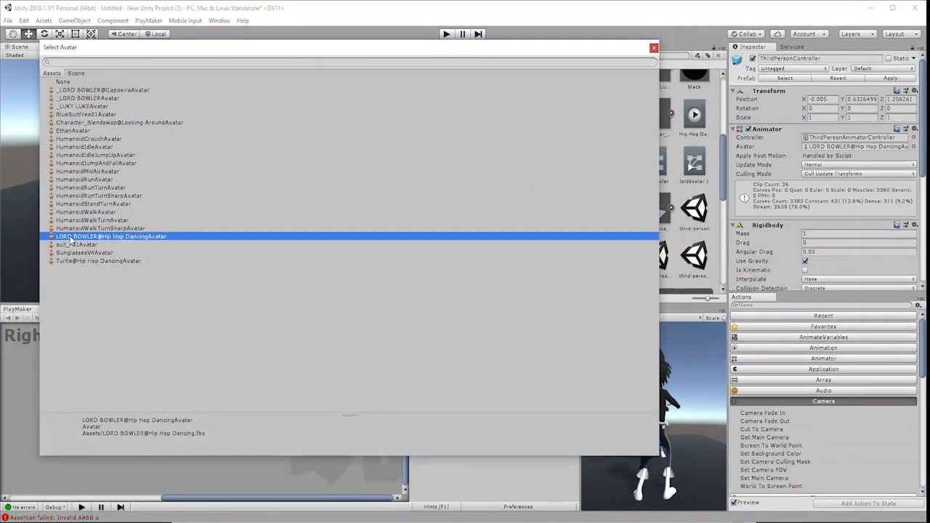
double_click(71, 238)
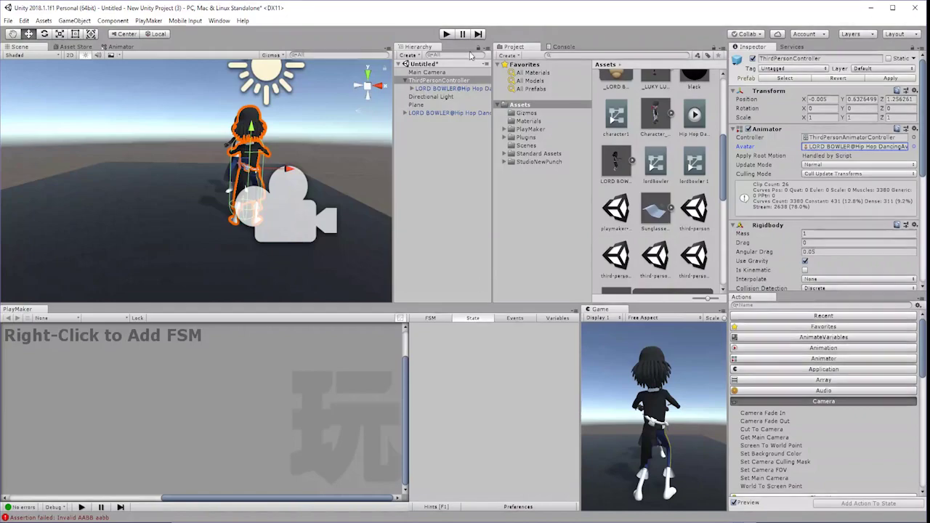
click(446, 34)
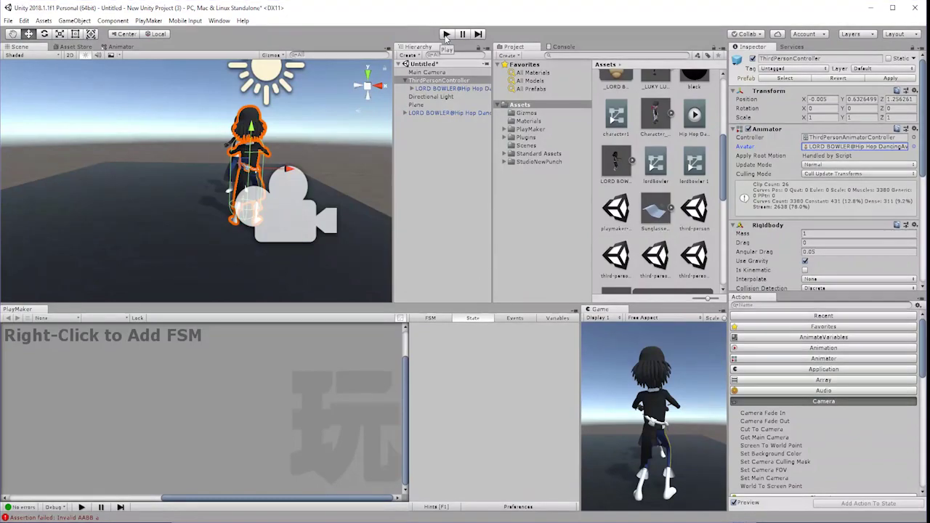